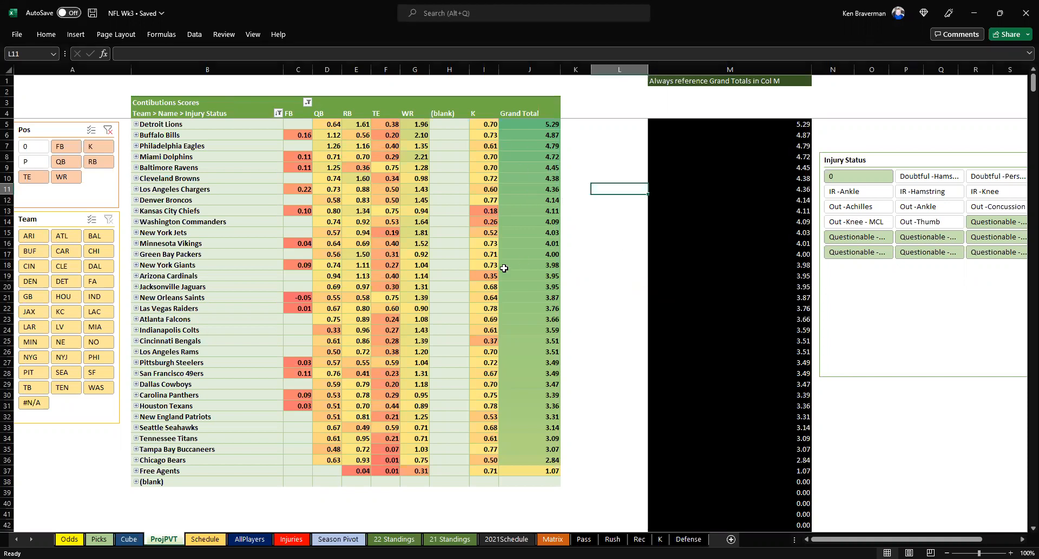
# Step: Move the Injury Status slicer close to the Grand Total column, making it wider and shorter so its status names are readable
pyautogui.moveTo(848, 163); pyautogui.dragTo(561, 197)
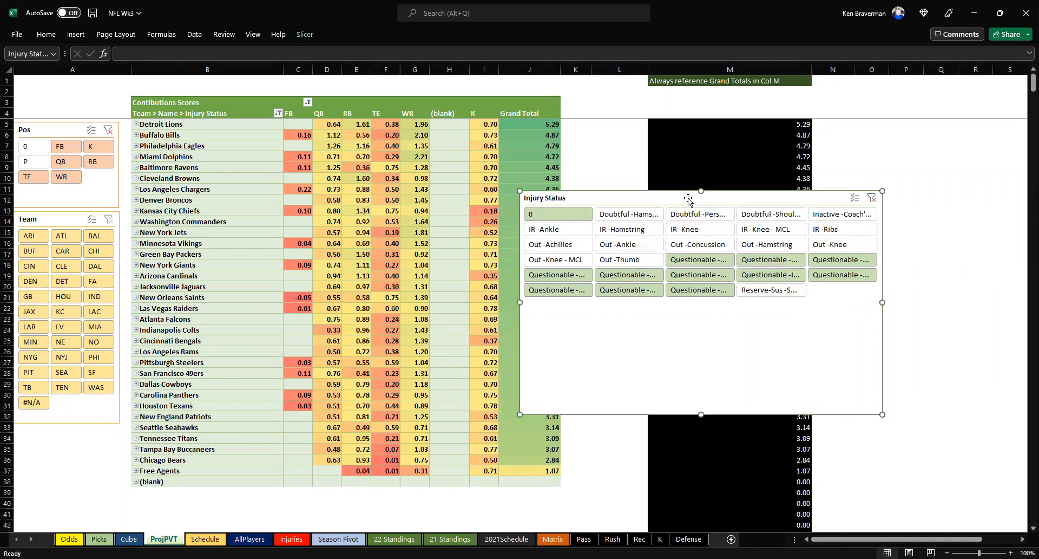
pyautogui.moveTo(881, 415); pyautogui.dragTo(955, 434)
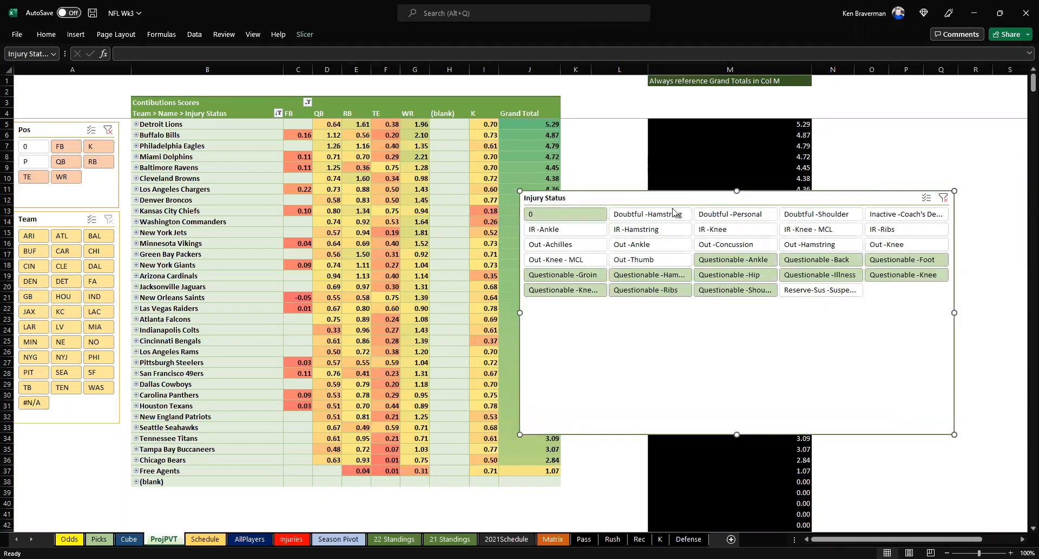
pyautogui.moveTo(520, 434); pyautogui.dragTo(561, 362)
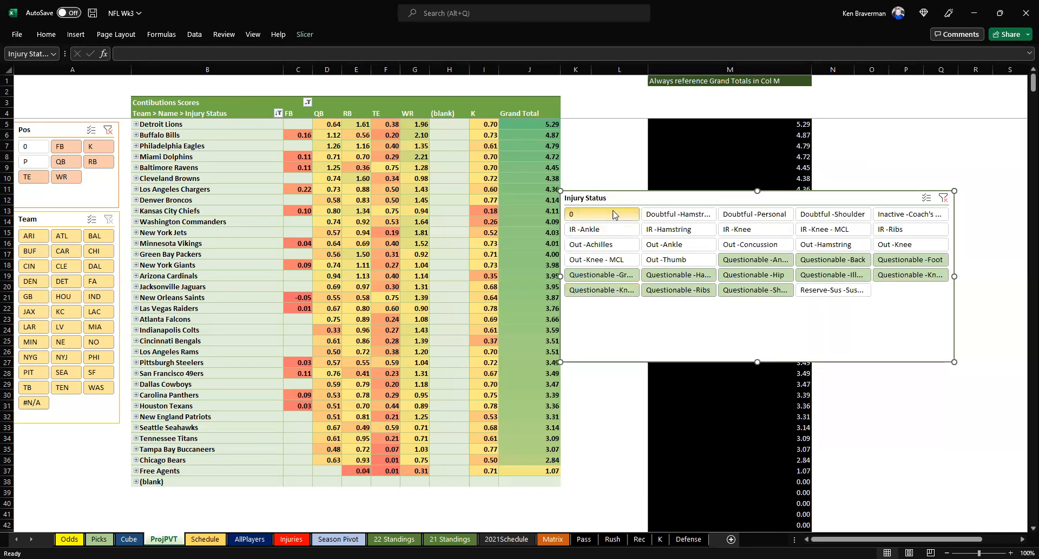
pyautogui.moveTo(606, 193); pyautogui.dragTo(679, 240)
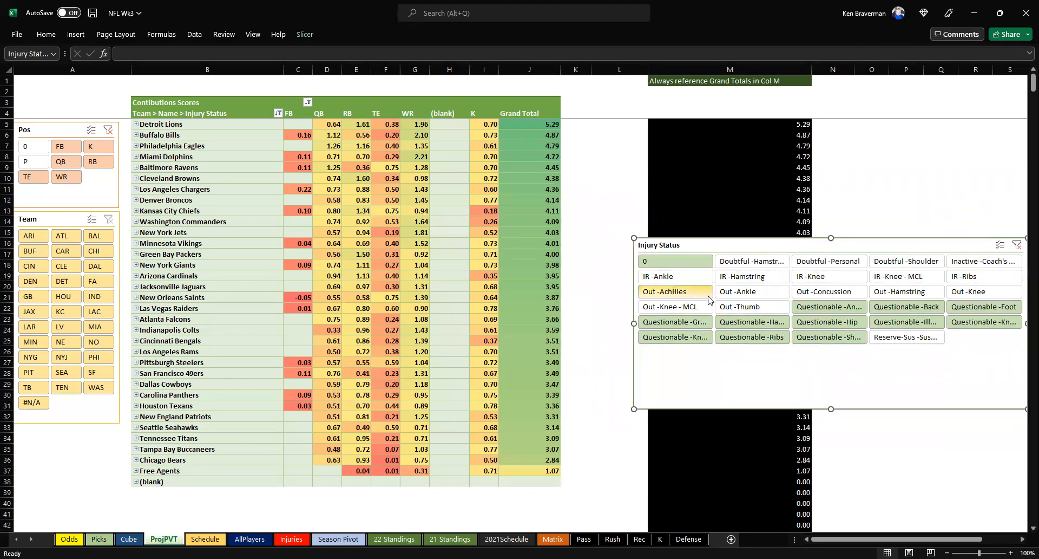
pyautogui.moveTo(756, 242); pyautogui.dragTo(702, 237)
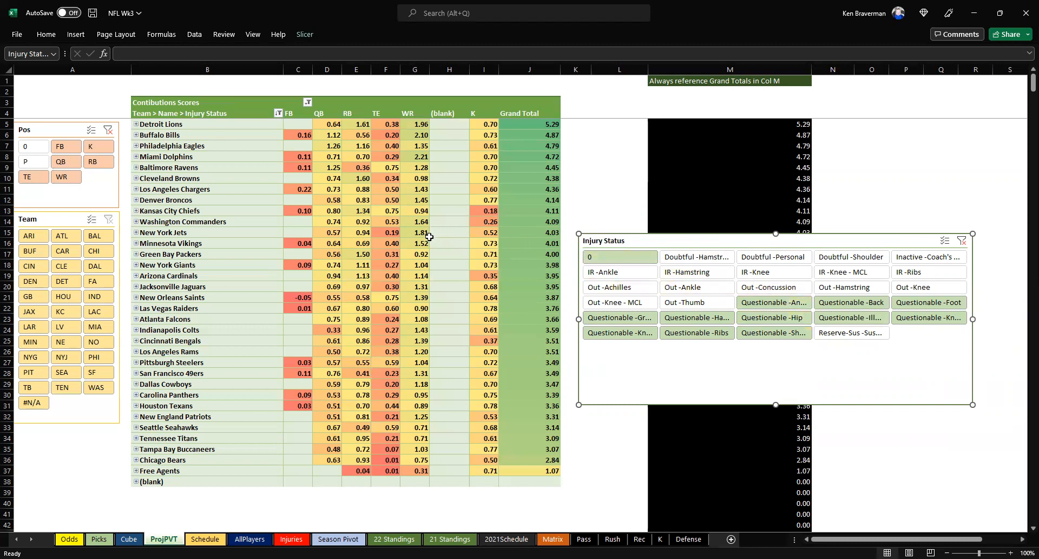
pyautogui.click(616, 187)
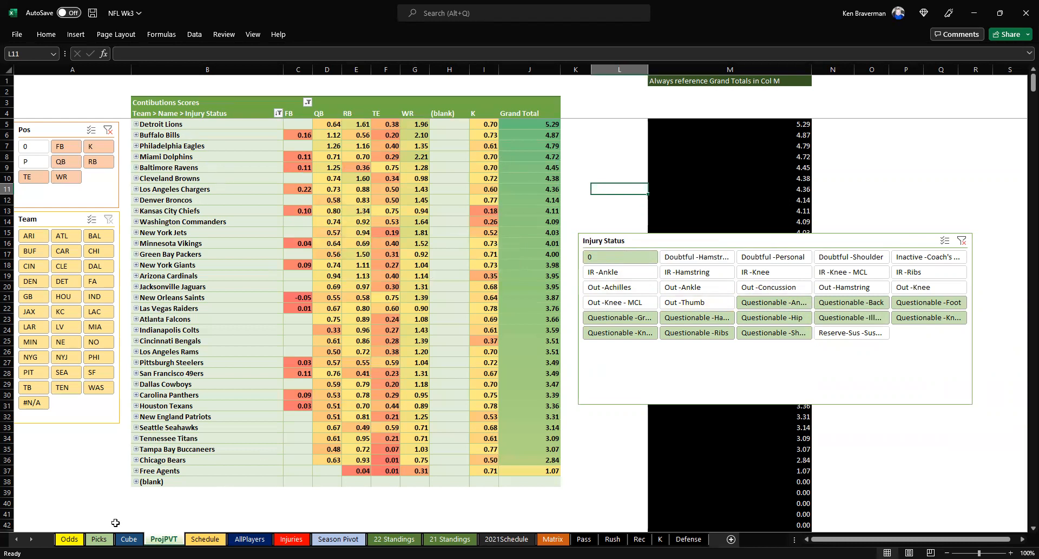
# Step: Refresh the pivot table on the Picks sheet and enlarge the sheet view to 130%
pyautogui.click(98, 538)
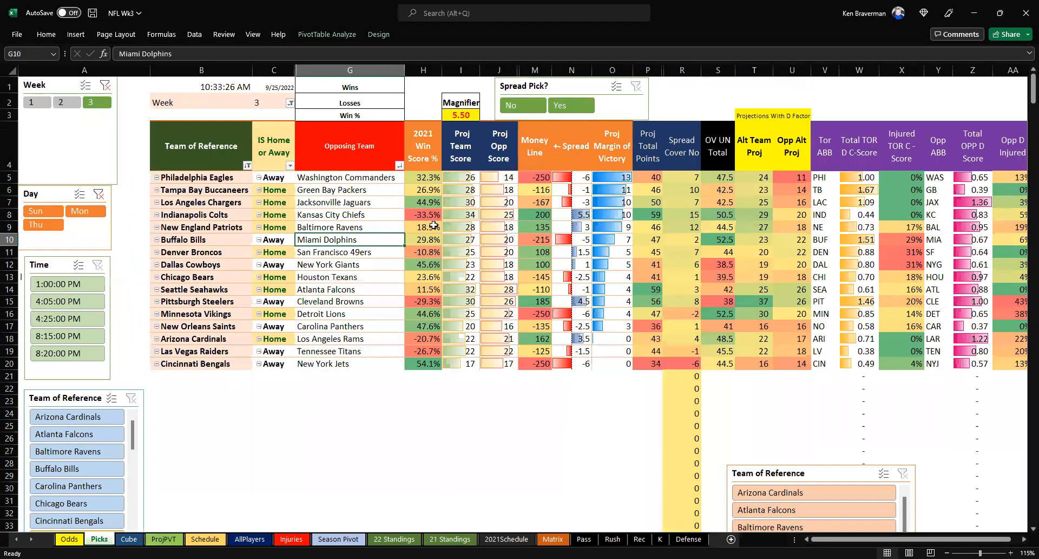
pyautogui.rightClick(354, 195)
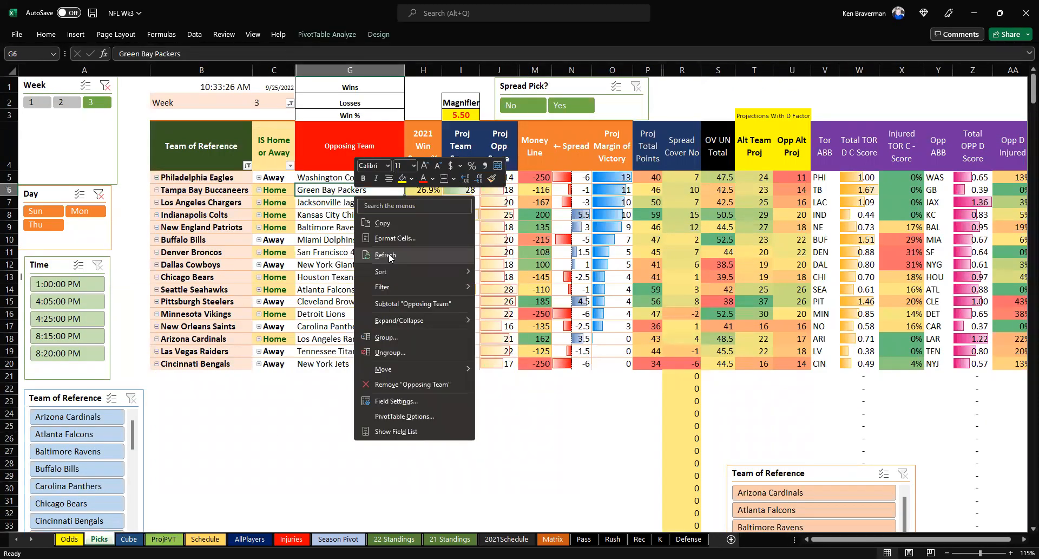
pyautogui.click(387, 252)
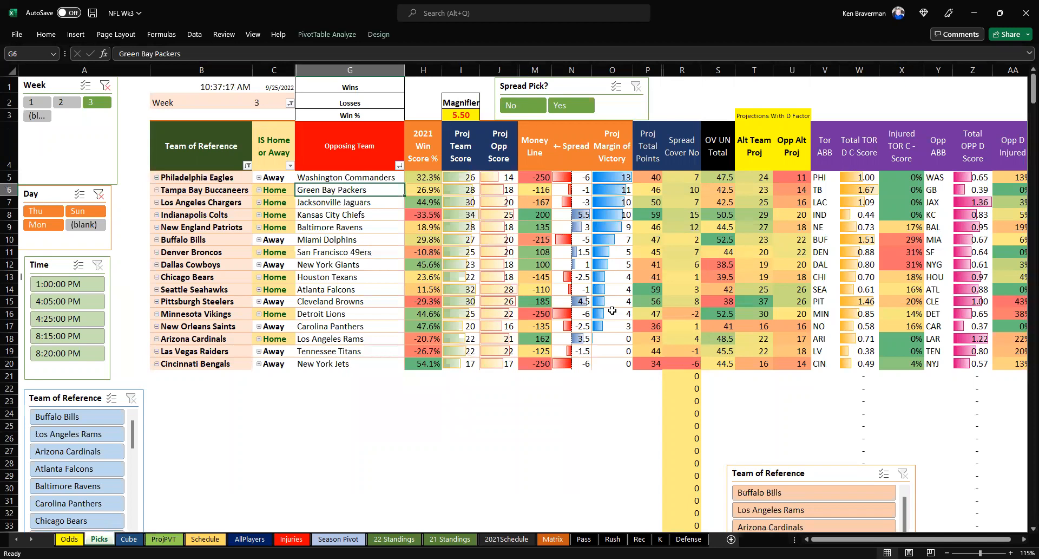
pyautogui.moveTo(615, 306)
pyautogui.moveTo(408, 256)
pyautogui.moveTo(374, 277)
pyautogui.click(380, 399)
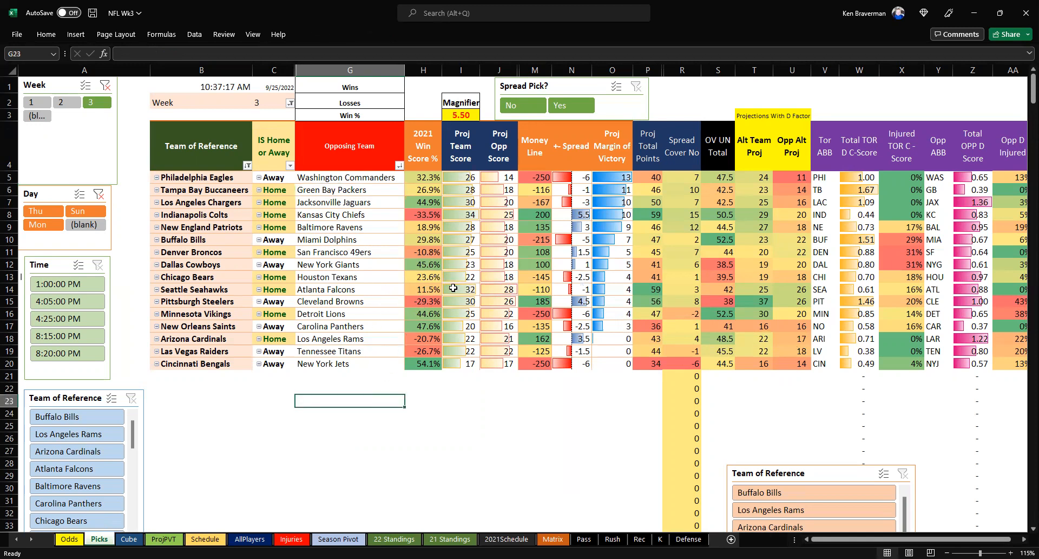
pyautogui.keyDown('ctrl'); pyautogui.scroll(1, 433, 279); pyautogui.keyUp('ctrl')
pyautogui.scroll(1, 786, 507)
pyautogui.moveTo(851, 539); pyautogui.dragTo(801, 539)
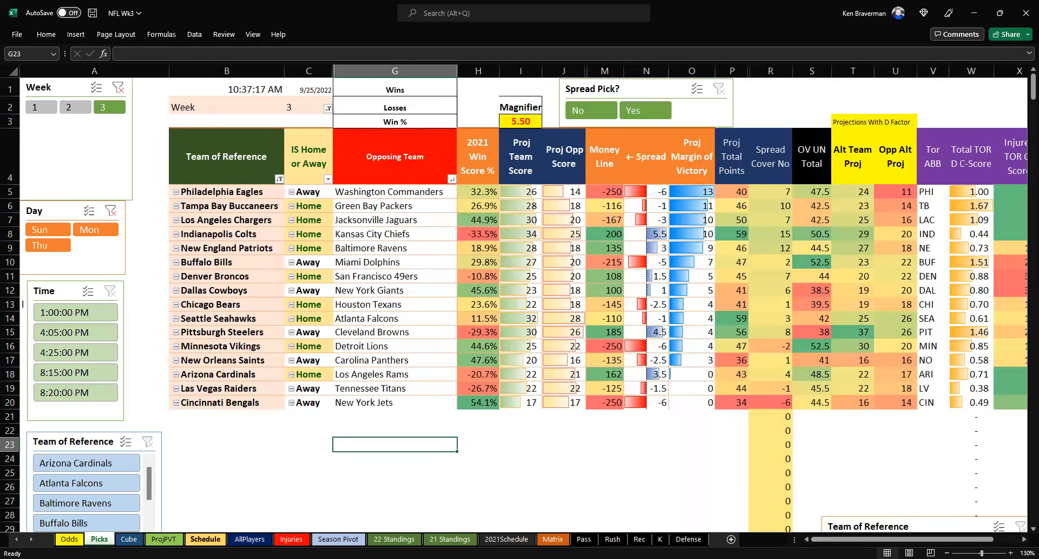
# Step: Shift the Injury Status slicer on ProjPVT over the Grand Total column's edge, and select the Tampa Bay Buccaneers on the Picks sheet
pyautogui.click(163, 538)
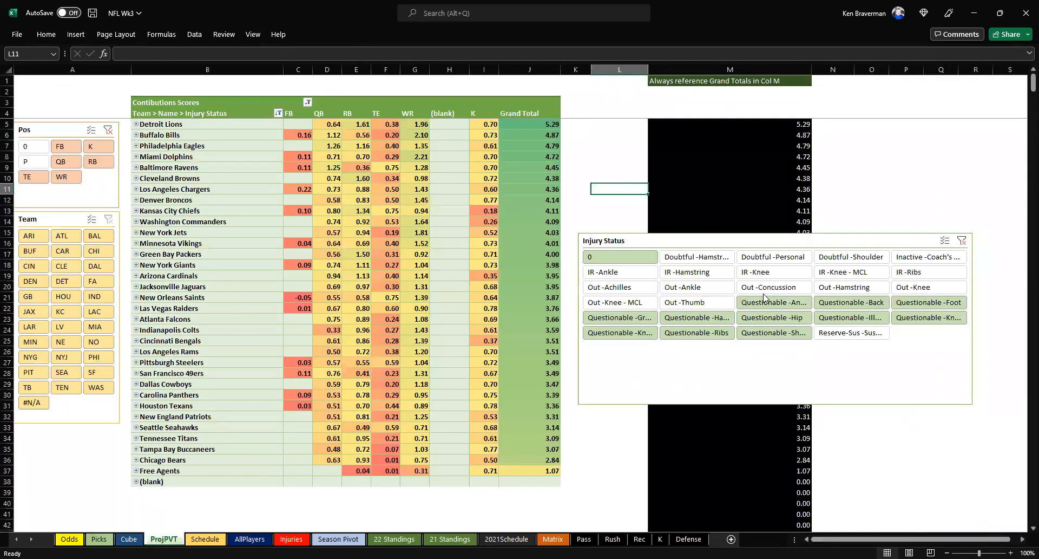
pyautogui.moveTo(682, 241); pyautogui.dragTo(647, 217)
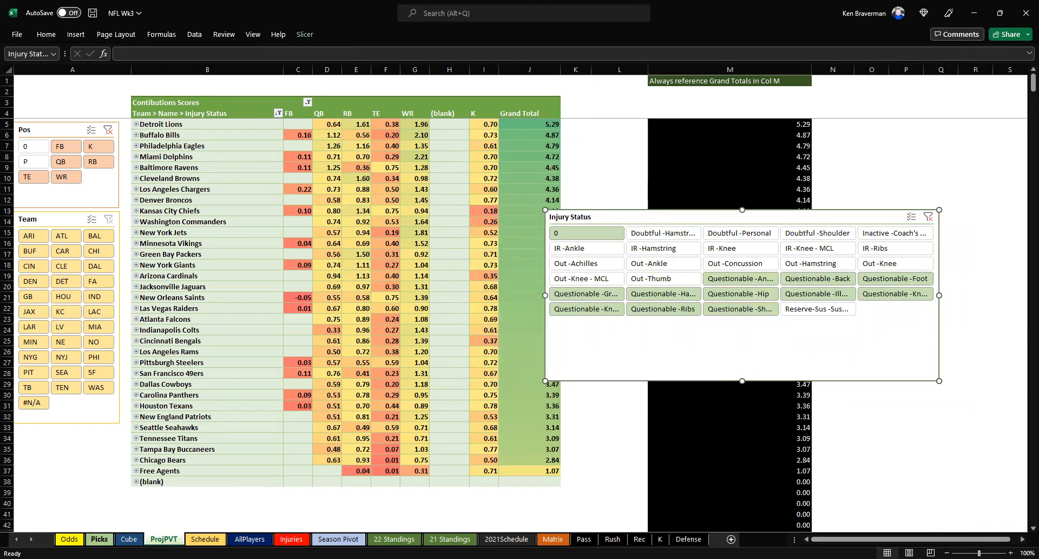
pyautogui.click(99, 539)
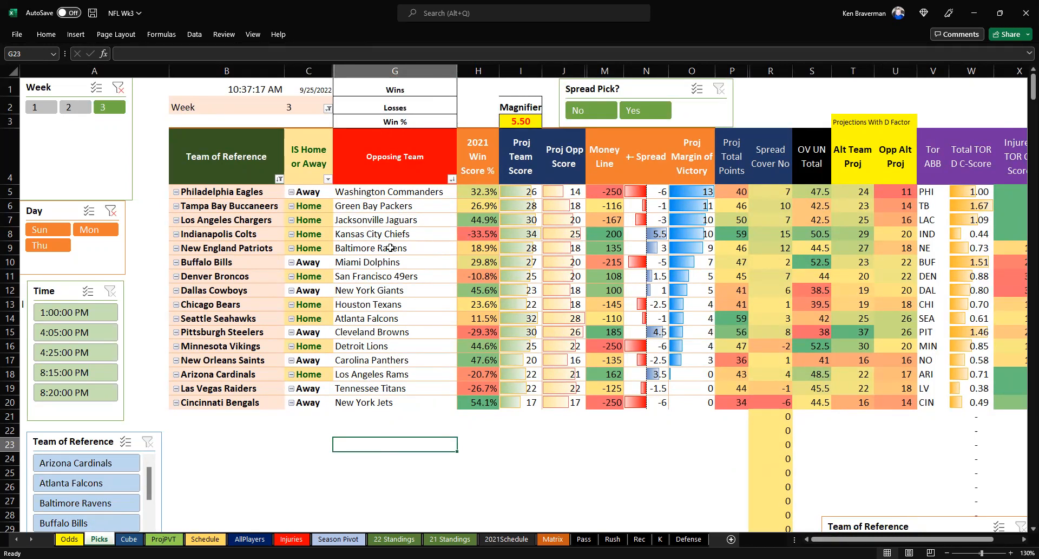
pyautogui.click(257, 206)
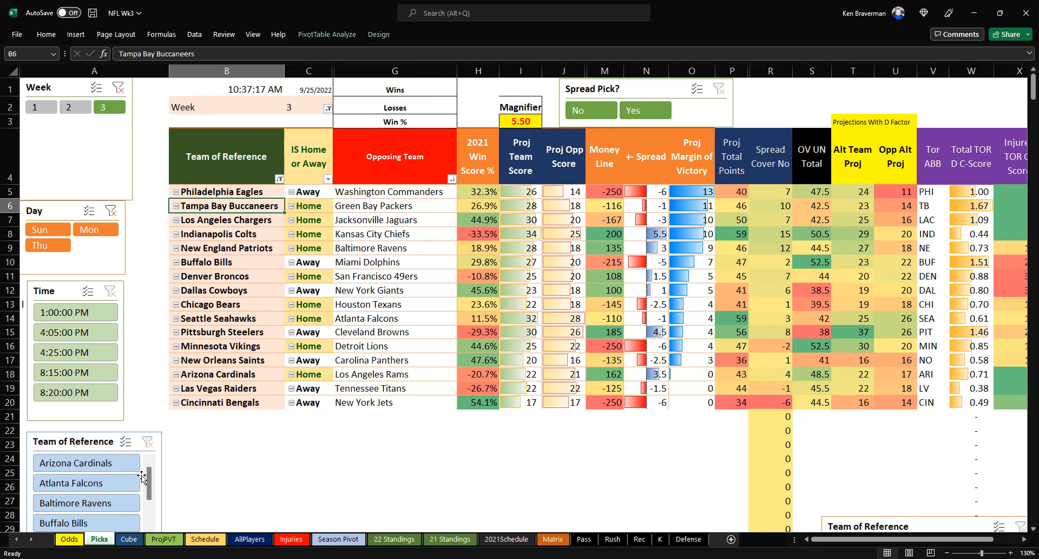
# Step: Filter the ProjPVT contribution scores to only the Questionable injury statuses, from Ankle through Shoulder
pyautogui.click(164, 538)
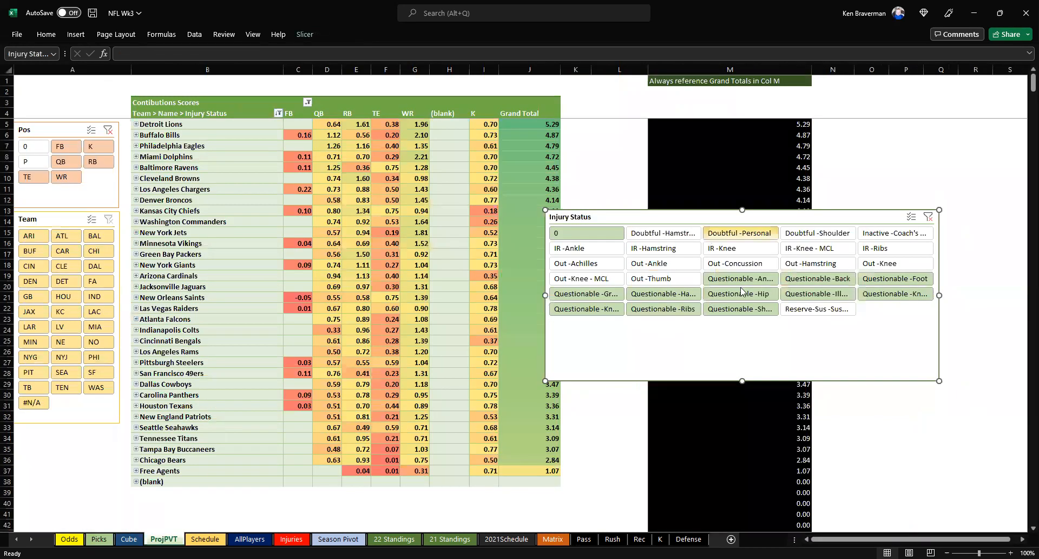
pyautogui.moveTo(738, 280); pyautogui.dragTo(748, 311)
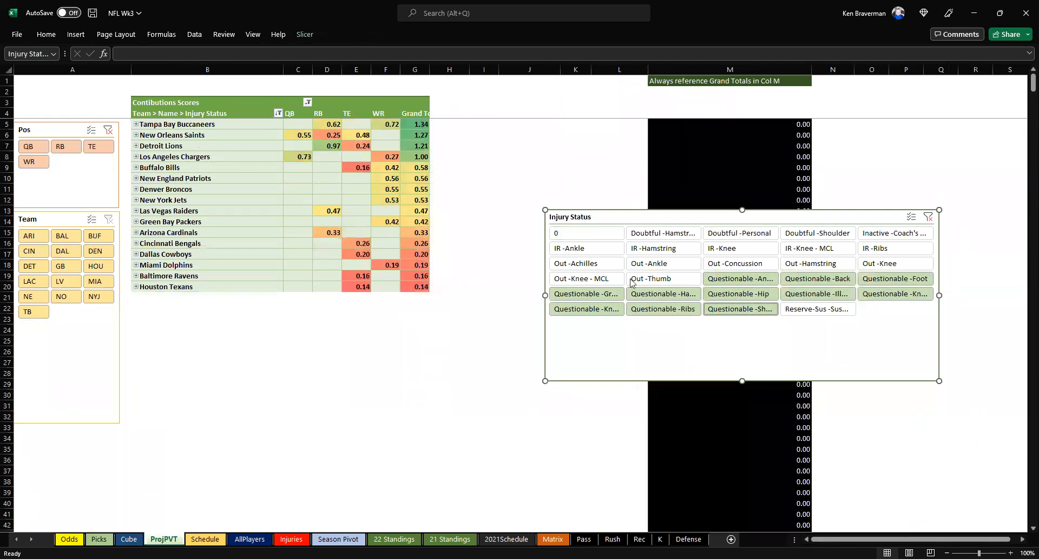
pyautogui.click(301, 406)
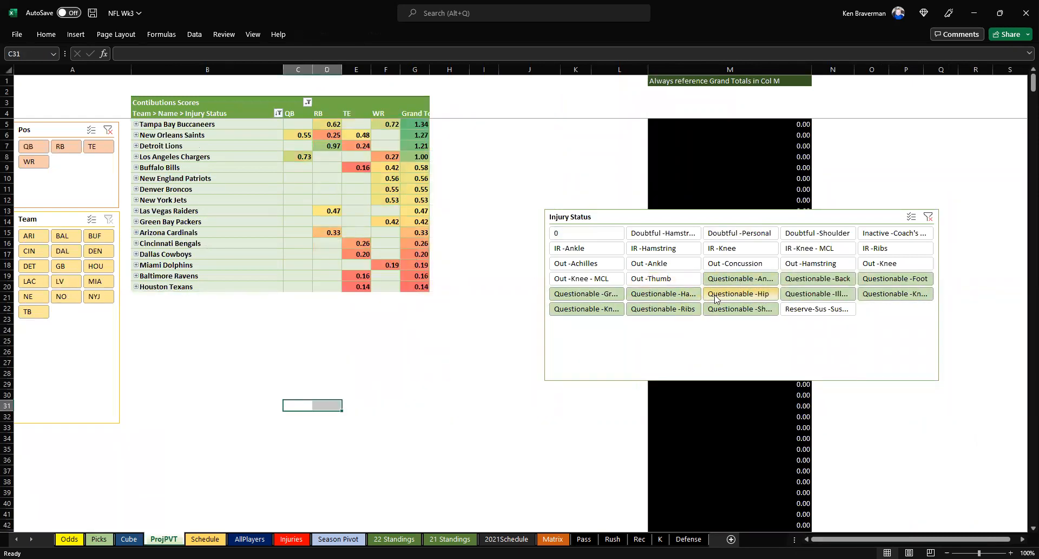
pyautogui.keyDown('ctrl'); pyautogui.scroll(1, 372, 366); pyautogui.keyUp('ctrl')
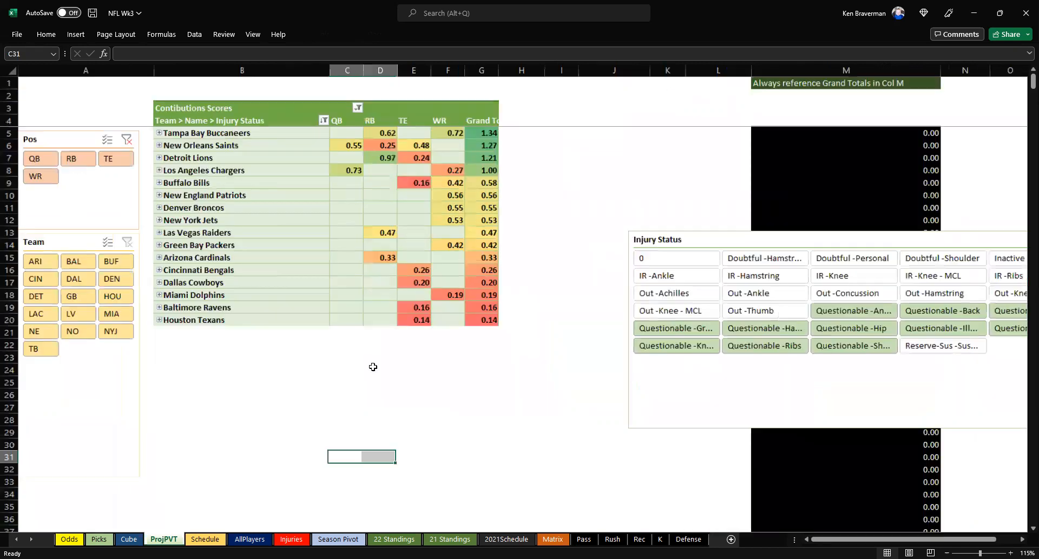
pyautogui.keyDown('ctrl'); pyautogui.scroll(2, 373, 366); pyautogui.keyUp('ctrl')
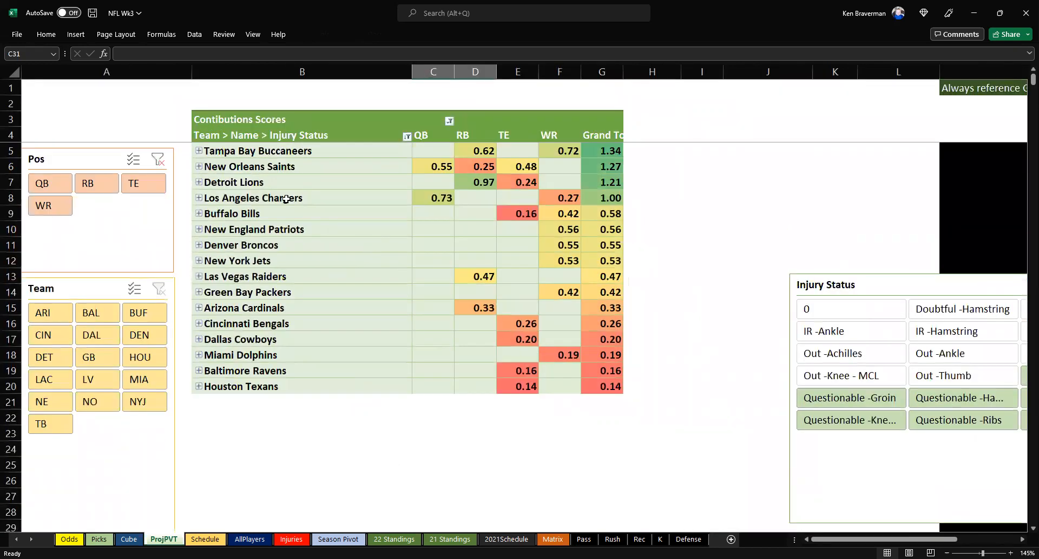
# Step: Expand the Tampa Bay Buccaneers to examine their questionable hamstring and knee players' scores, and collapse the team again
pyautogui.click(199, 152)
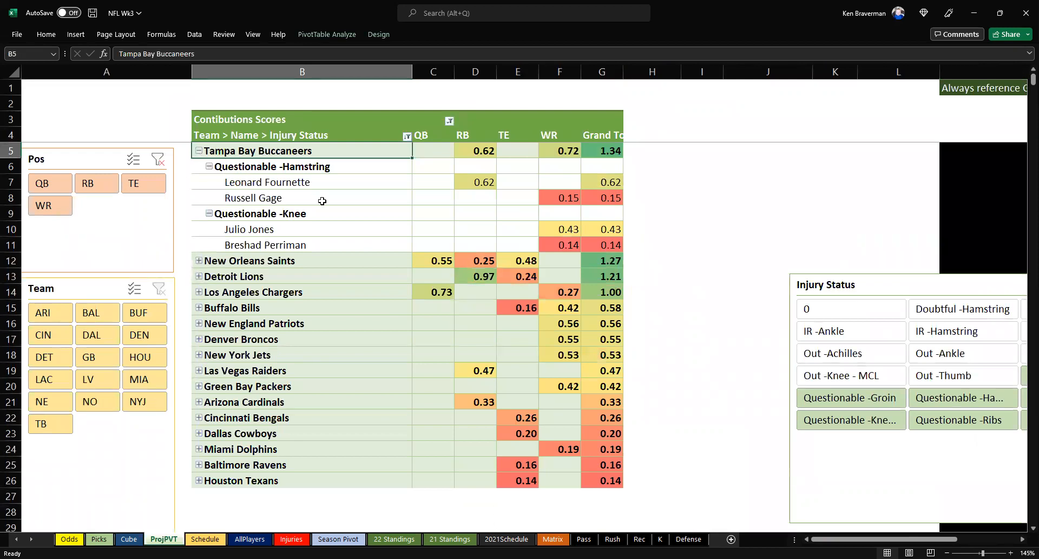
pyautogui.moveTo(308, 185); pyautogui.dragTo(304, 197)
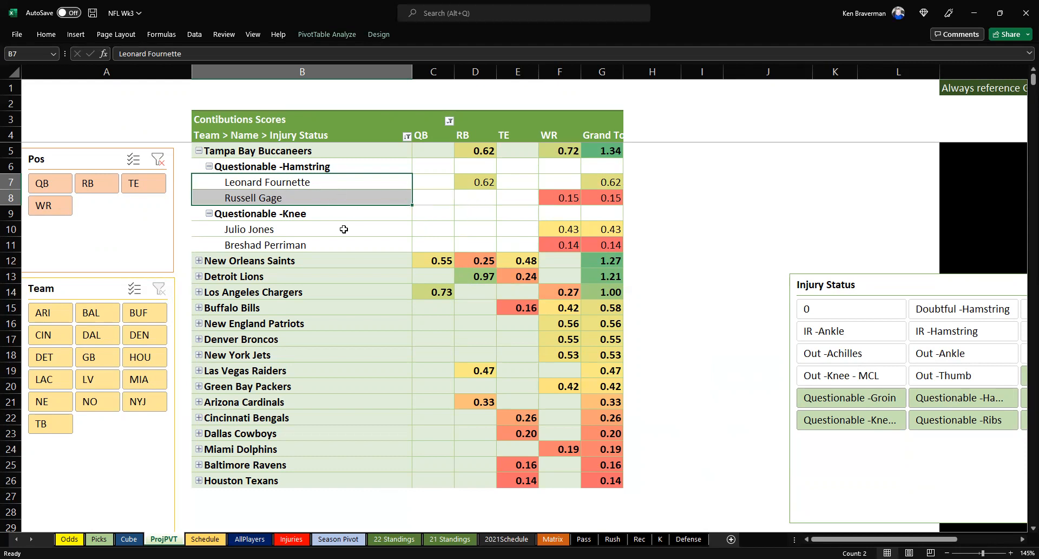
pyautogui.click(290, 235)
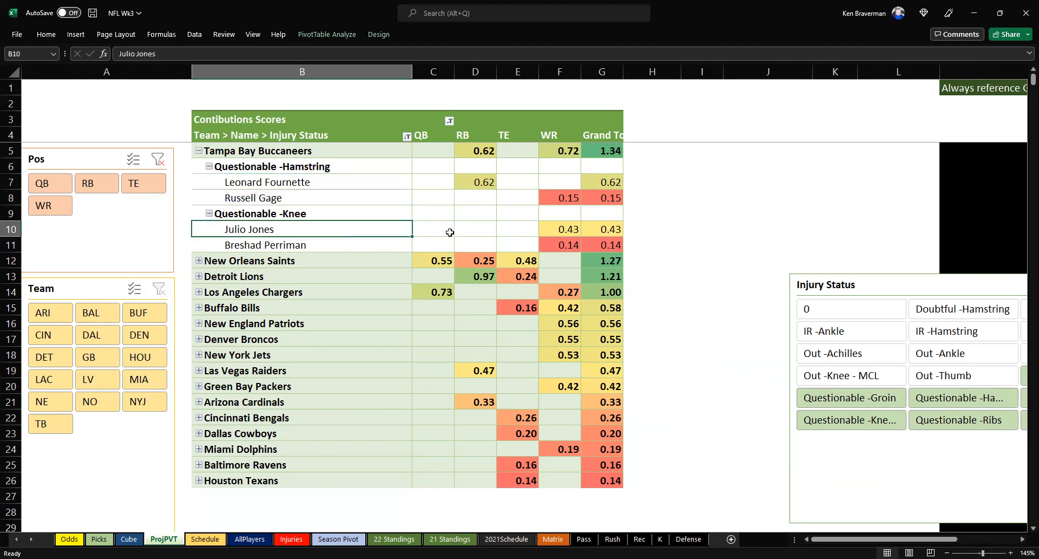
pyautogui.moveTo(596, 228); pyautogui.dragTo(567, 228)
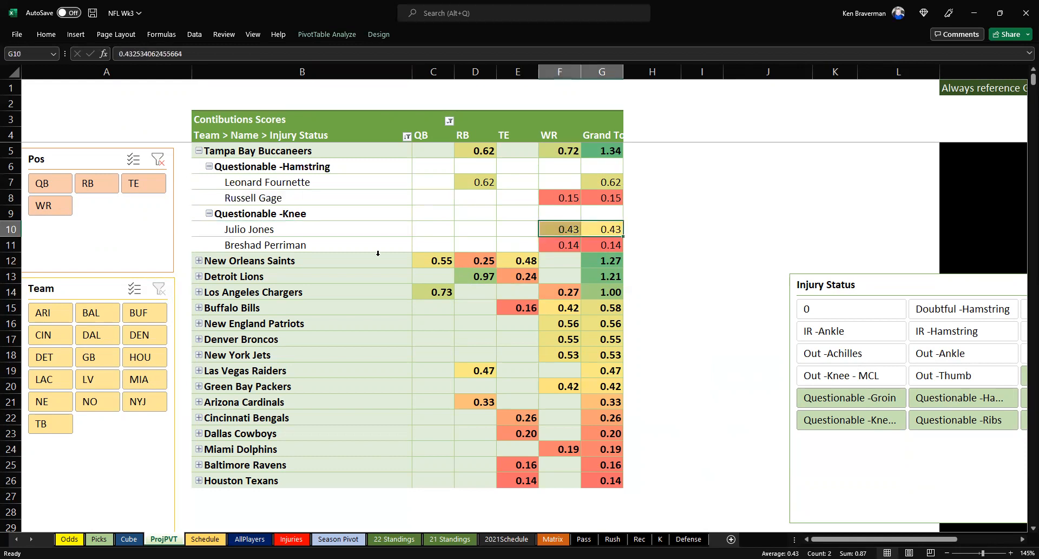
pyautogui.click(296, 229)
pyautogui.click(308, 167)
pyautogui.click(301, 216)
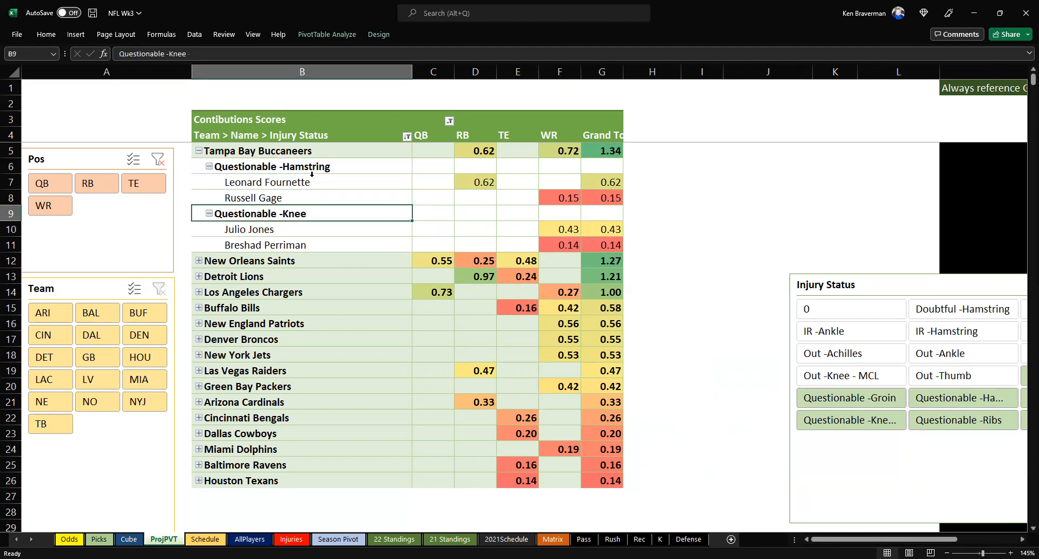
pyautogui.click(198, 151)
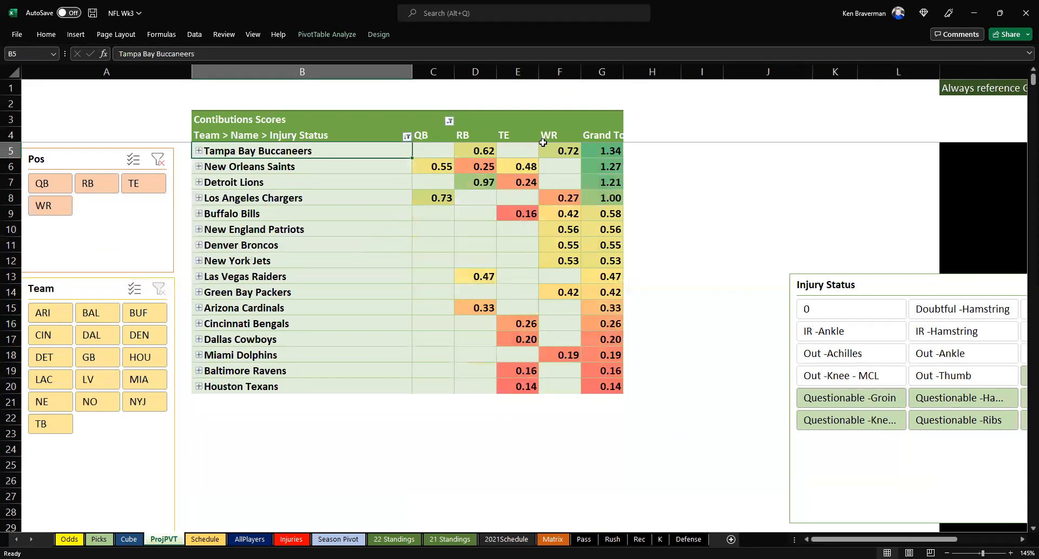
# Step: Compare the grand totals of the Tampa Bay Buccaneers, New Orleans Saints and Detroit Lions
pyautogui.moveTo(602, 151); pyautogui.dragTo(602, 183)
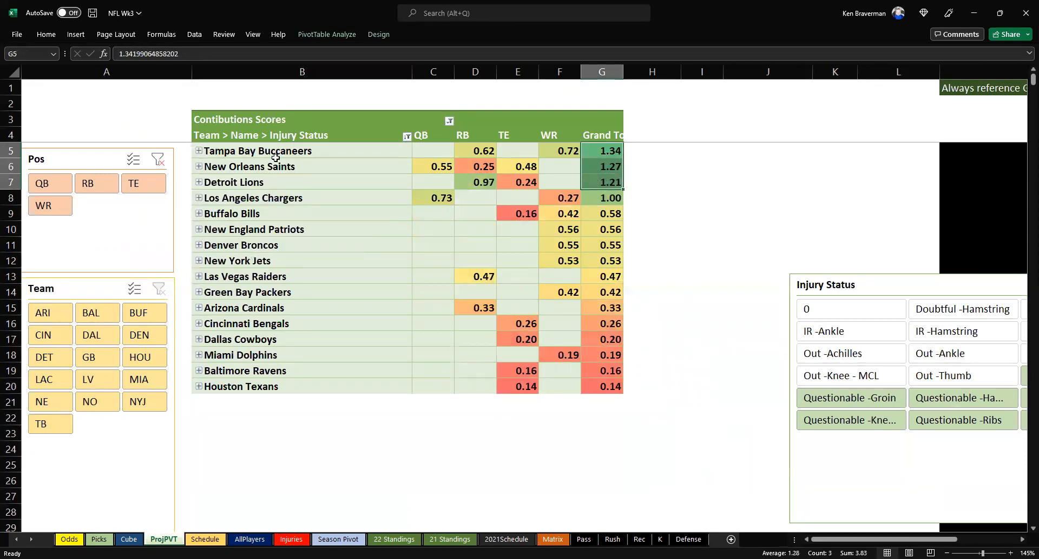
pyautogui.click(253, 152)
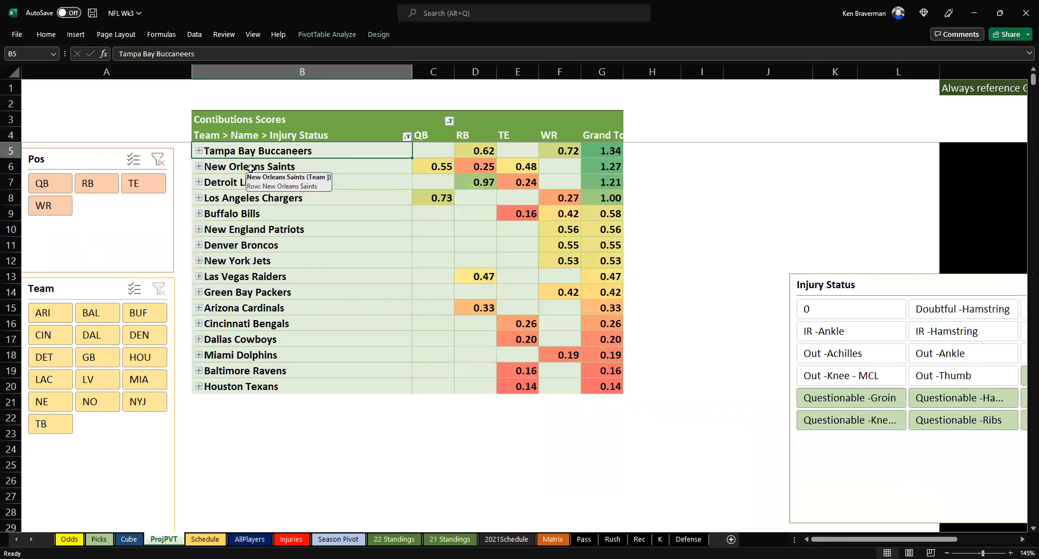
pyautogui.click(250, 167)
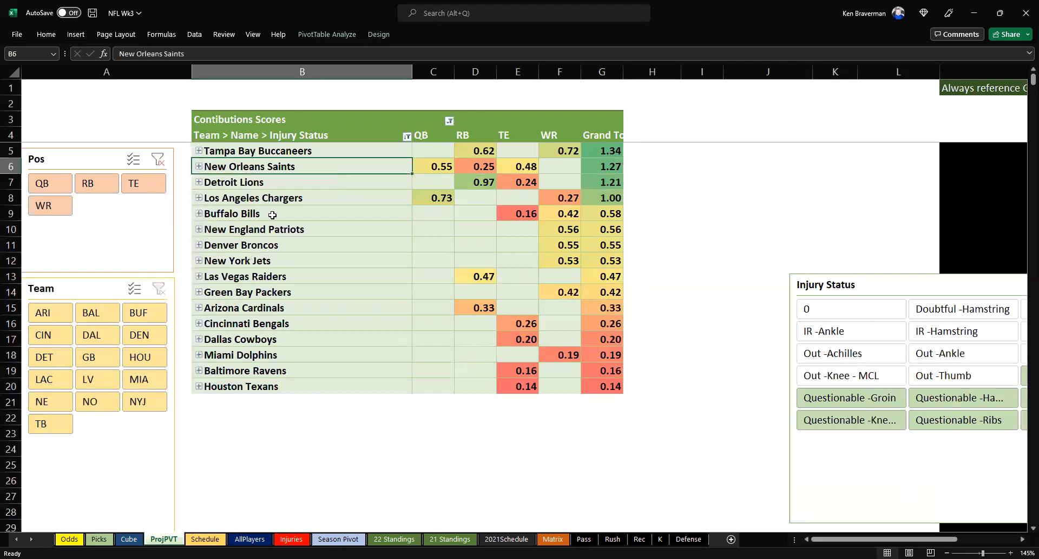
# Step: Review the New Orleans Saints' questionable back and rib players, collapse the team, and highlight the grand totals from the Buccaneers to the Bills
pyautogui.click(199, 167)
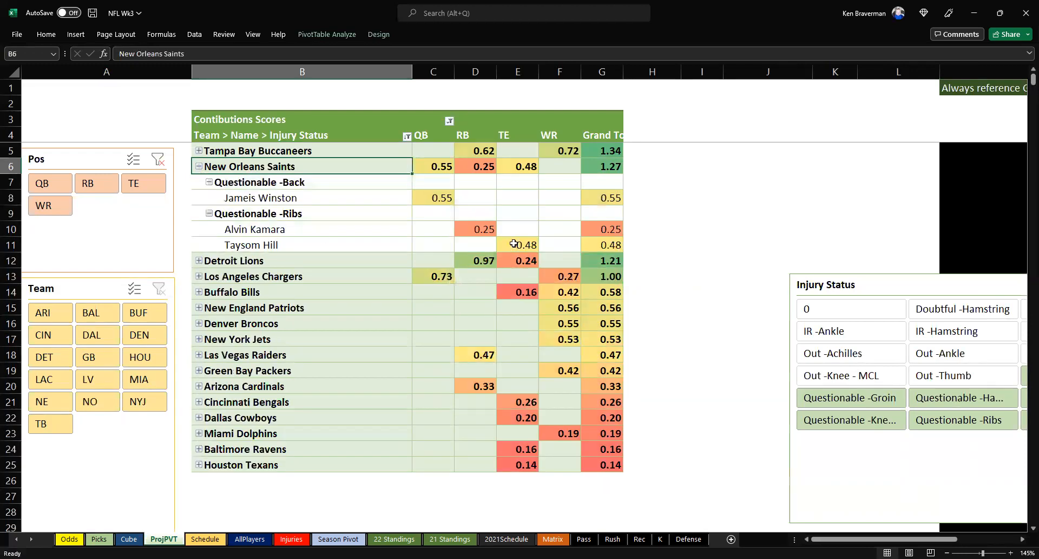
pyautogui.click(344, 230)
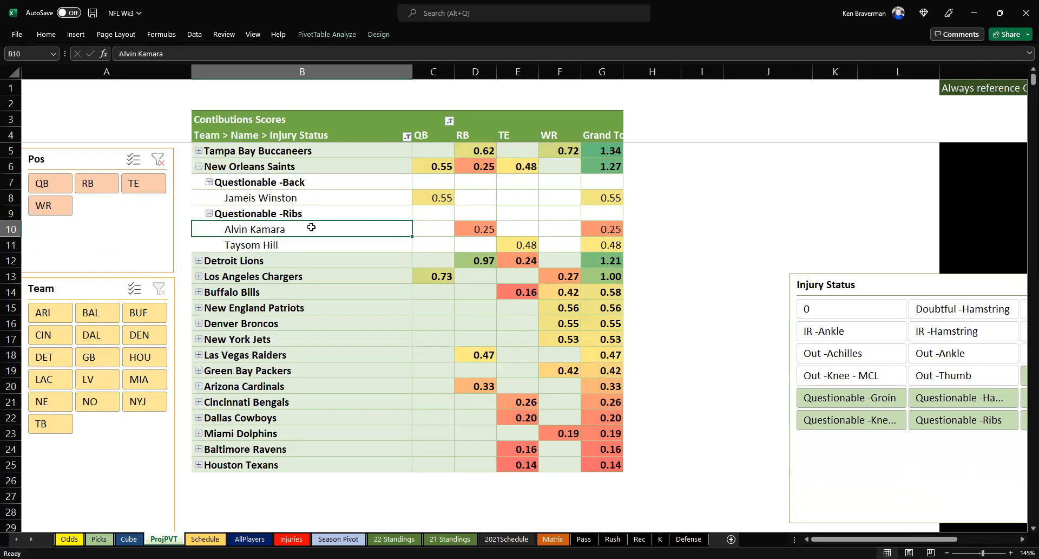
pyautogui.click(286, 244)
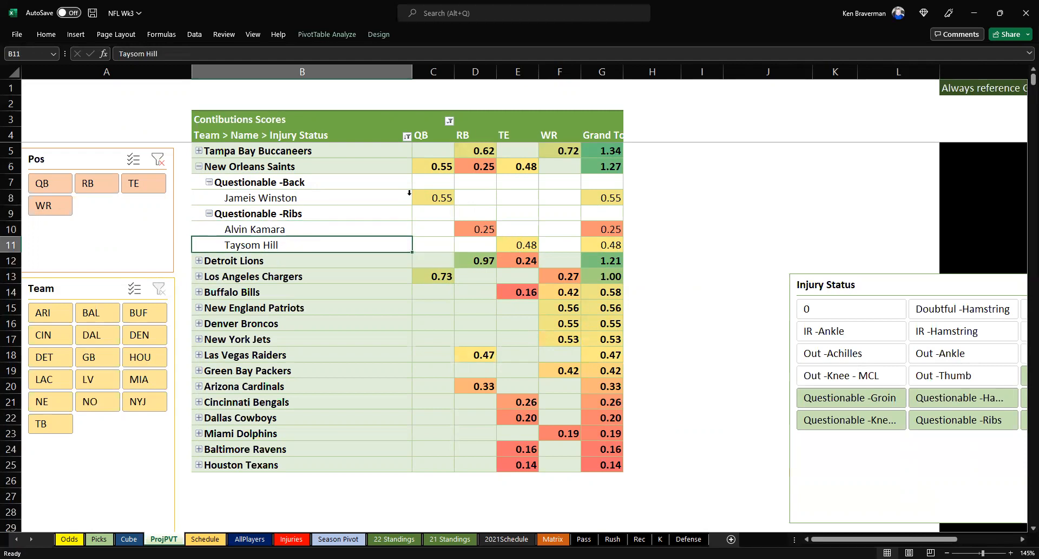
pyautogui.click(346, 202)
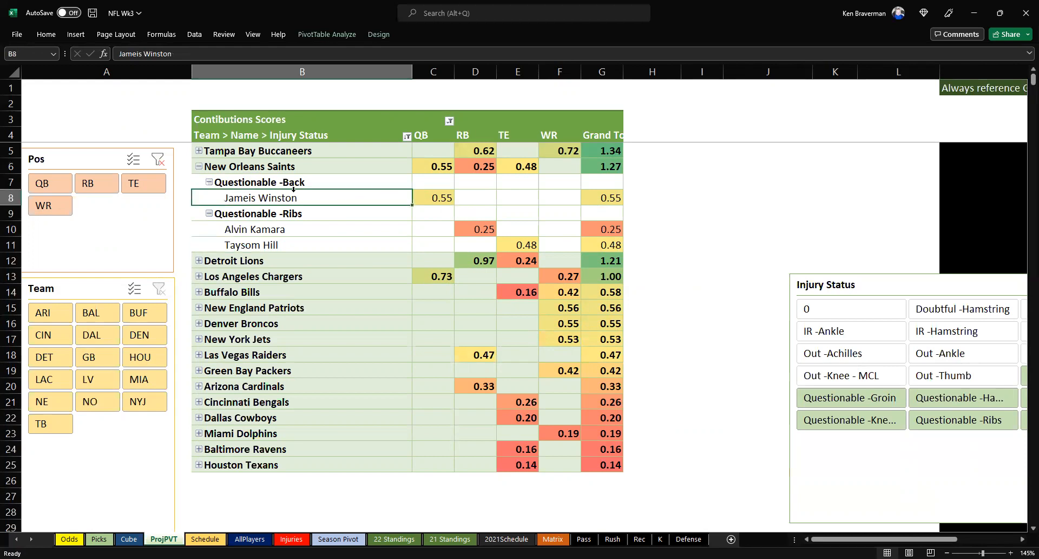
pyautogui.click(198, 166)
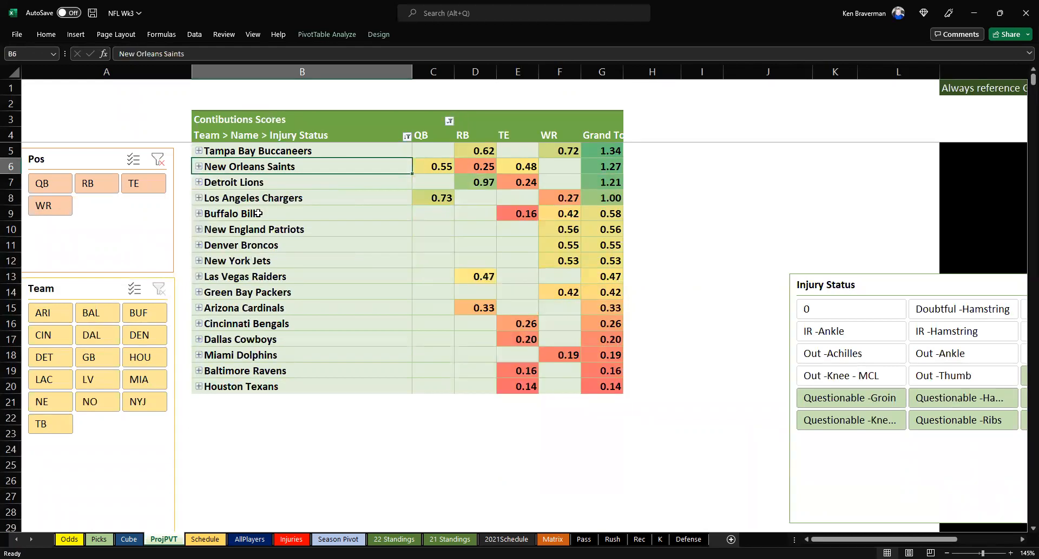
pyautogui.moveTo(612, 152); pyautogui.dragTo(611, 216)
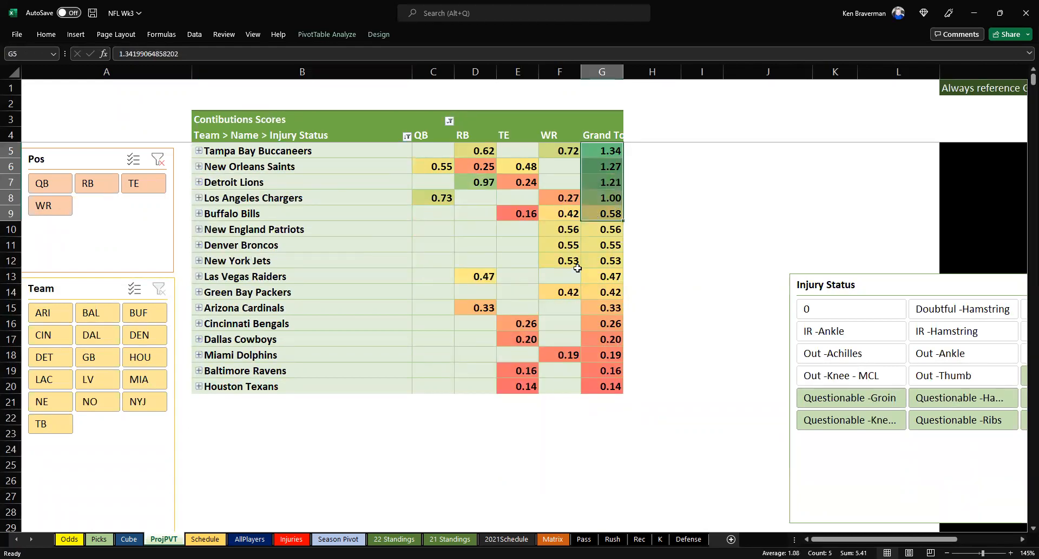
# Step: Expand the Los Angeles Chargers to examine their questionable hamstring and rib players' scores, and collapse the team again
pyautogui.keyDown('ctrl'); pyautogui.scroll(1, 537, 303); pyautogui.keyUp('ctrl')
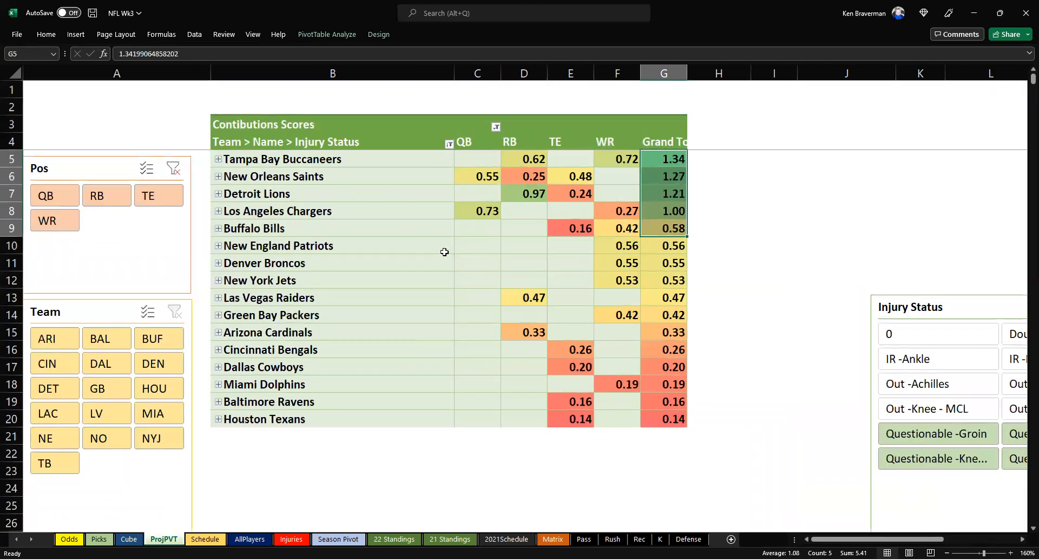
pyautogui.click(284, 208)
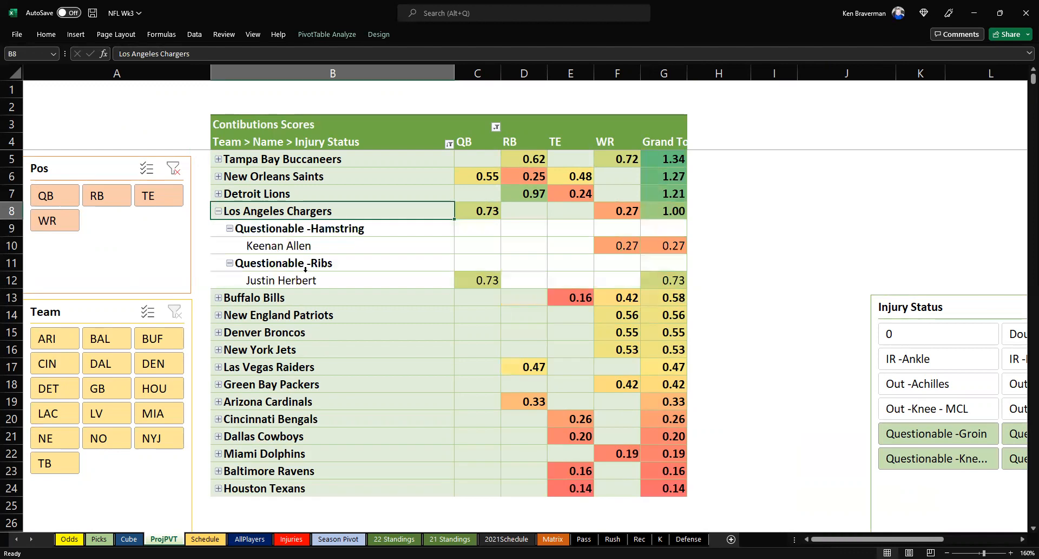
pyautogui.click(309, 280)
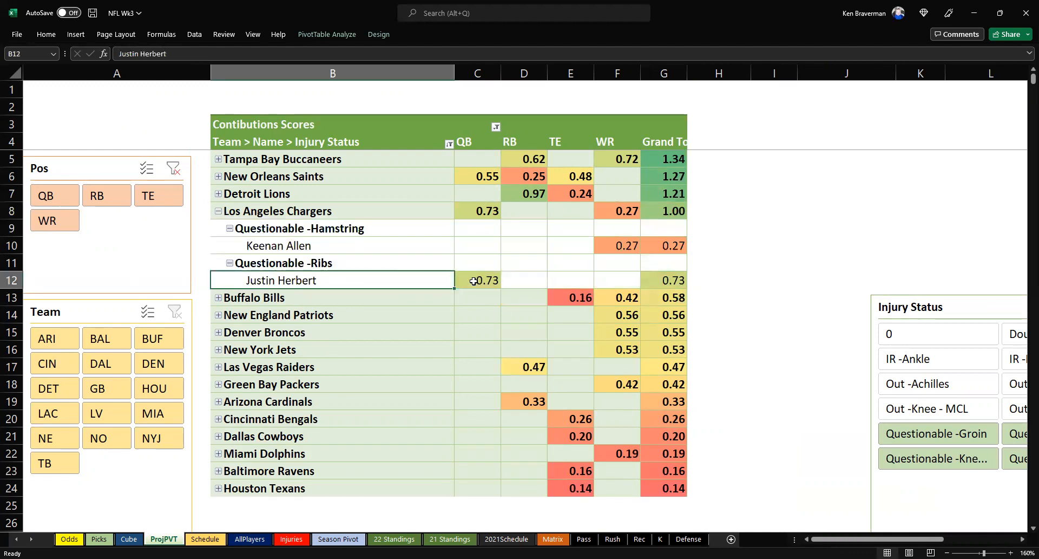
pyautogui.click(312, 245)
pyautogui.click(218, 210)
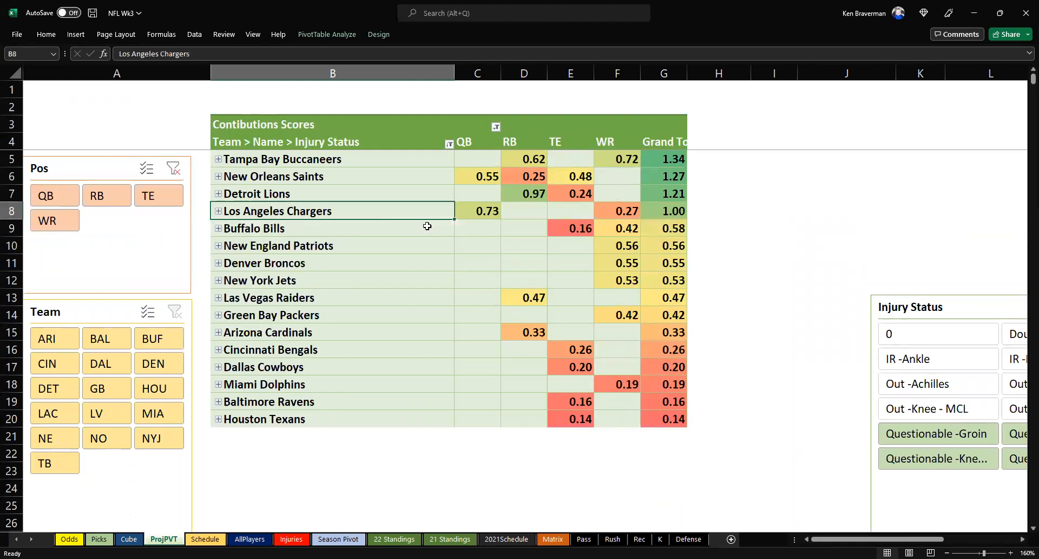
# Step: Filter the contribution scores to injury status 0 only and add position P to the included positions
pyautogui.keyDown('ctrl'); pyautogui.scroll(-3, 434, 236); pyautogui.keyUp('ctrl')
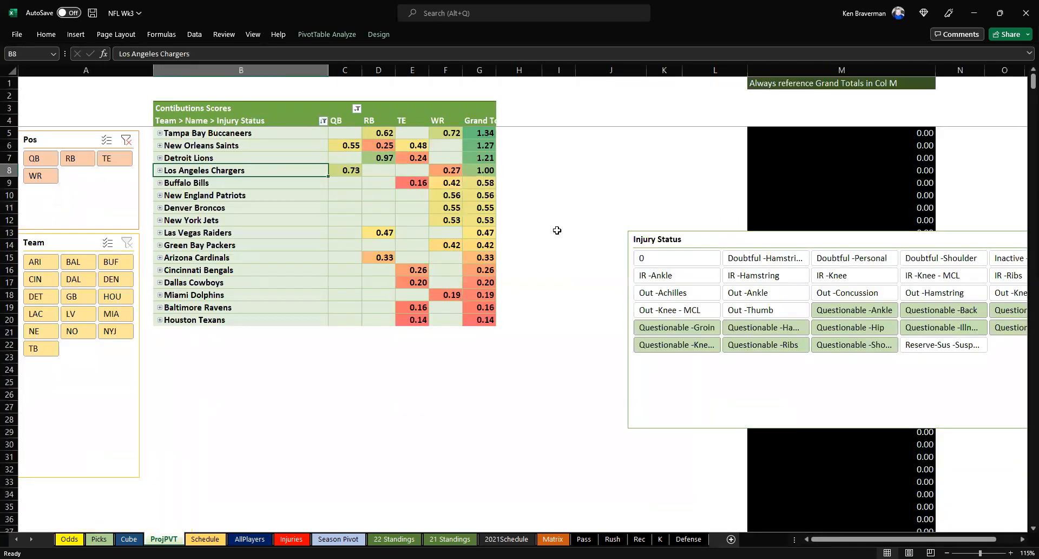
pyautogui.click(648, 264)
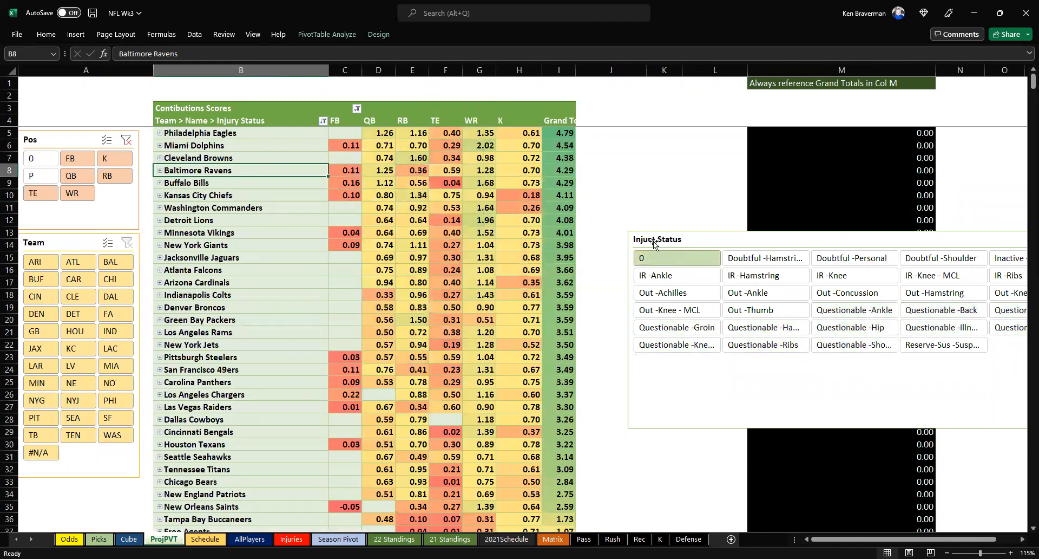
pyautogui.click(42, 178)
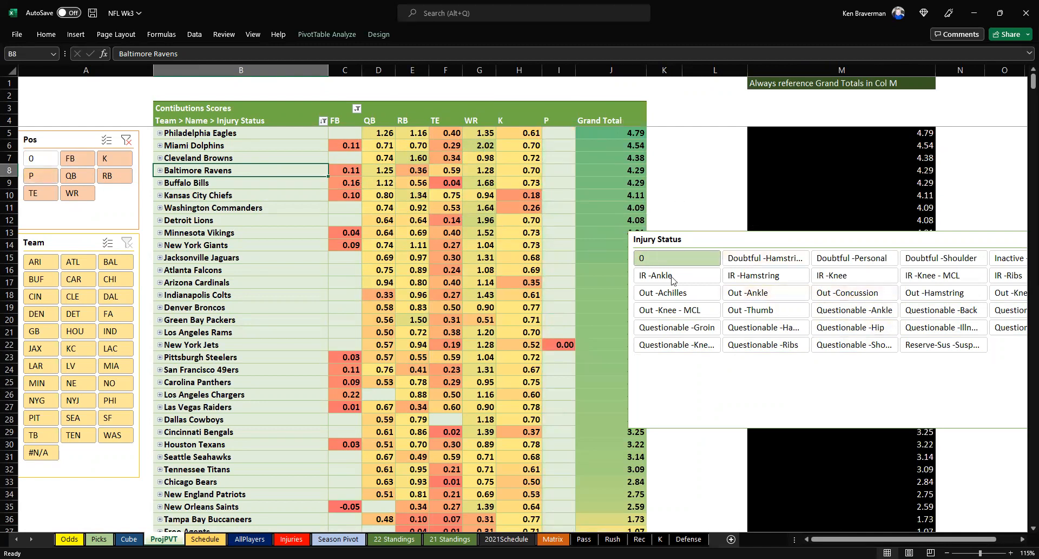
pyautogui.keyDown('ctrl'); pyautogui.scroll(-1, 482, 246); pyautogui.keyUp('ctrl')
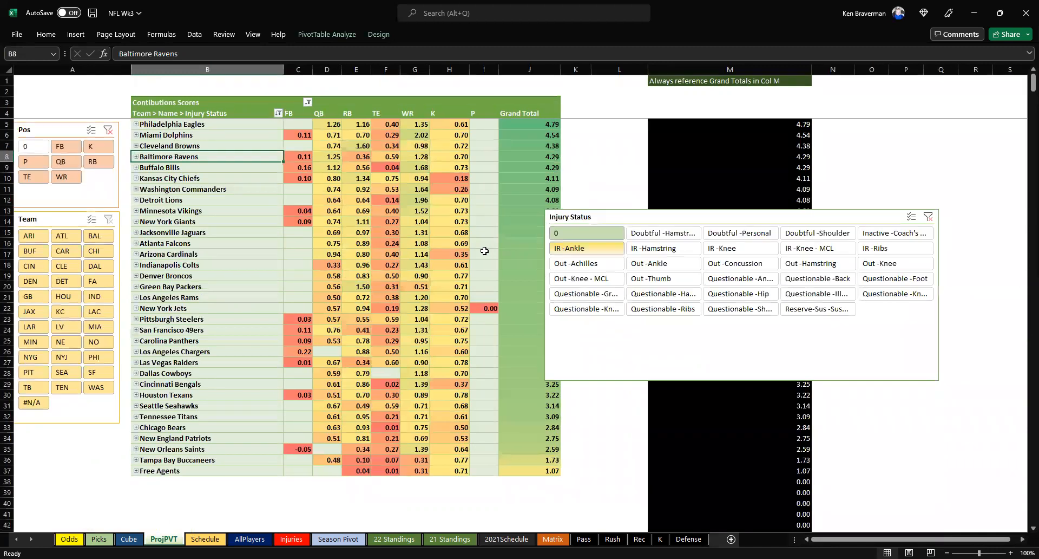
pyautogui.scroll(1, 393, 258)
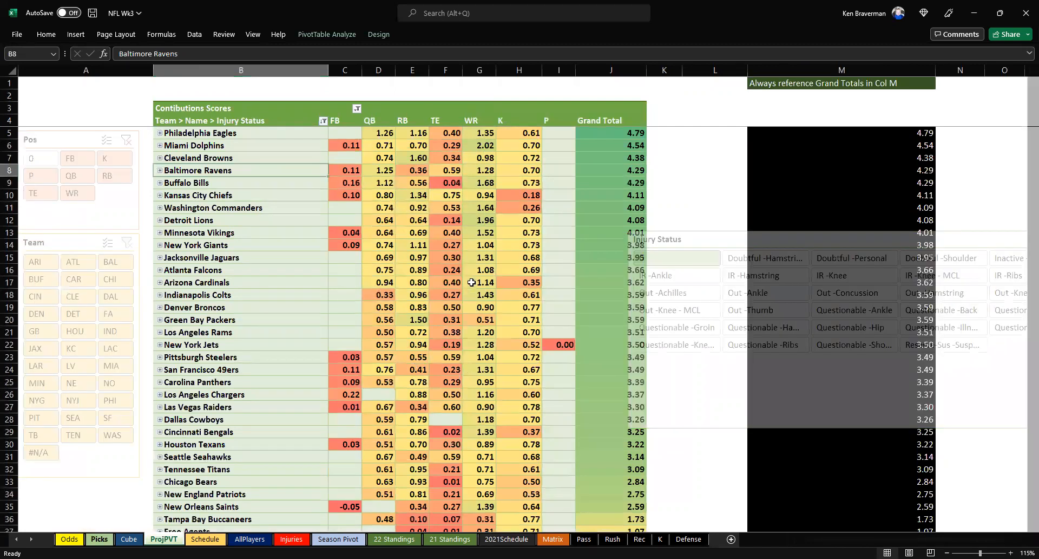
# Step: Switch to the Picks sheet and refresh its pivot table of Week 3 game projections
pyautogui.hotkey('ctrl', 'pageup')
pyautogui.hotkey('ctrl', 'pageup')
pyautogui.rightClick(390, 231)
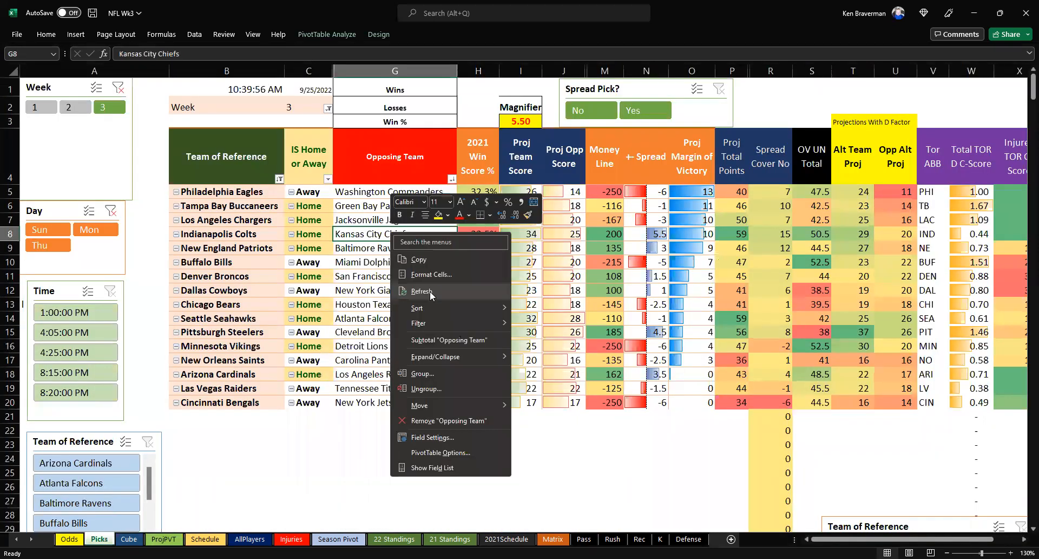
pyautogui.click(431, 292)
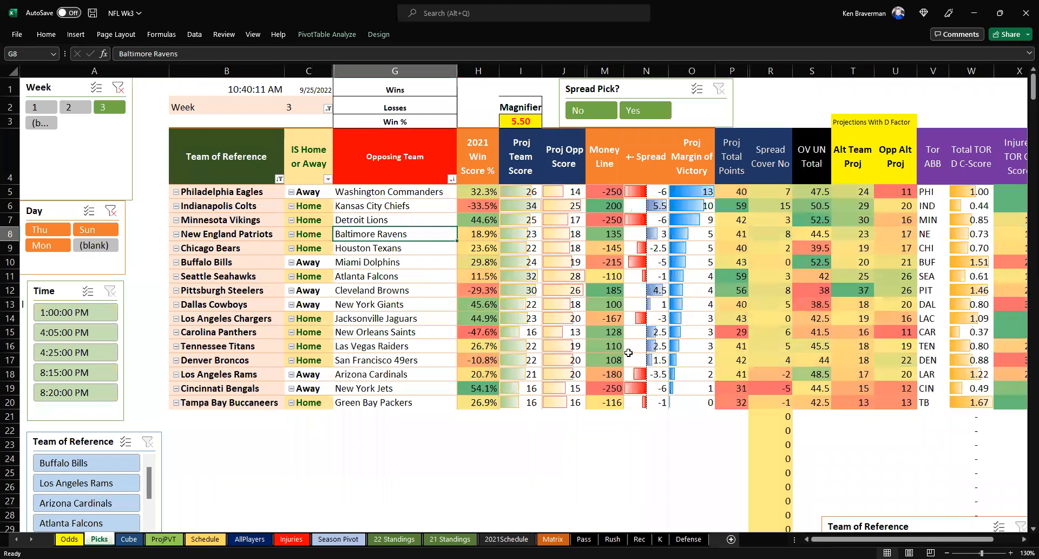
# Step: Review the refreshed projections for the Indianapolis Colts against the Kansas City Chiefs and the Minnesota Vikings against the Detroit Lions
pyautogui.keyDown('ctrl'); pyautogui.scroll(1, 624, 355); pyautogui.keyUp('ctrl')
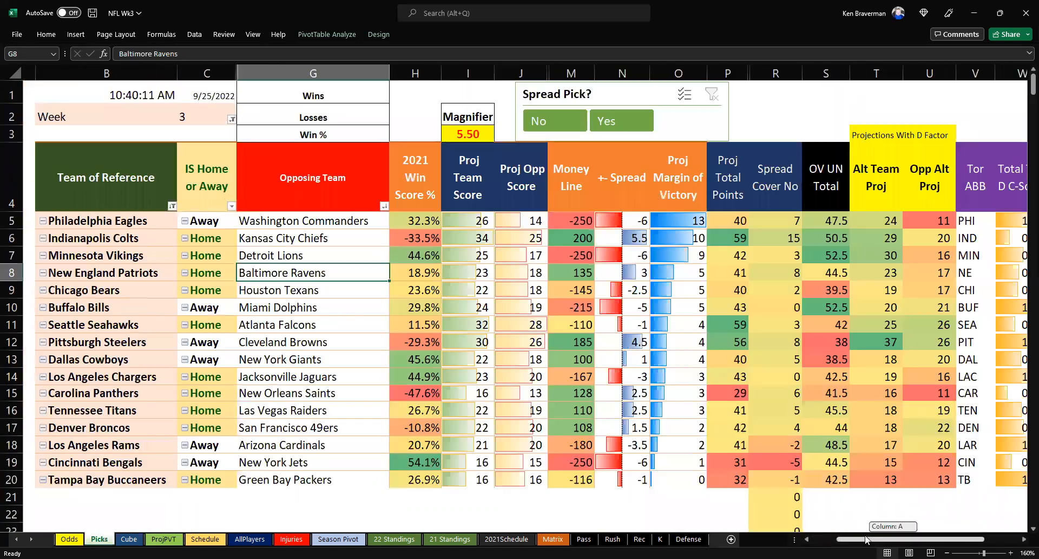
pyautogui.keyDown('ctrl'); pyautogui.scroll(1, 877, 540); pyautogui.keyUp('ctrl')
pyautogui.moveTo(848, 530); pyautogui.dragTo(153, 238)
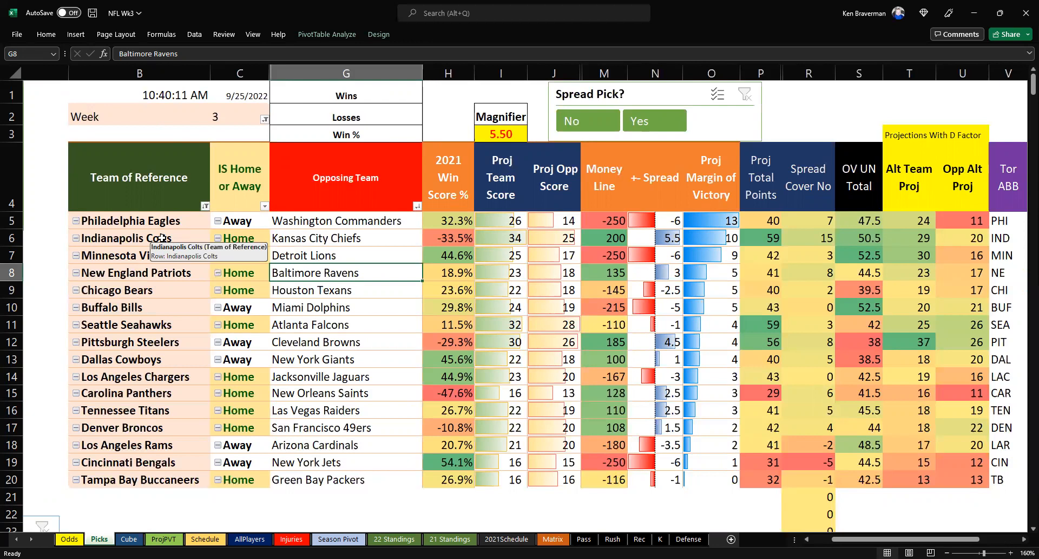
pyautogui.click(161, 238)
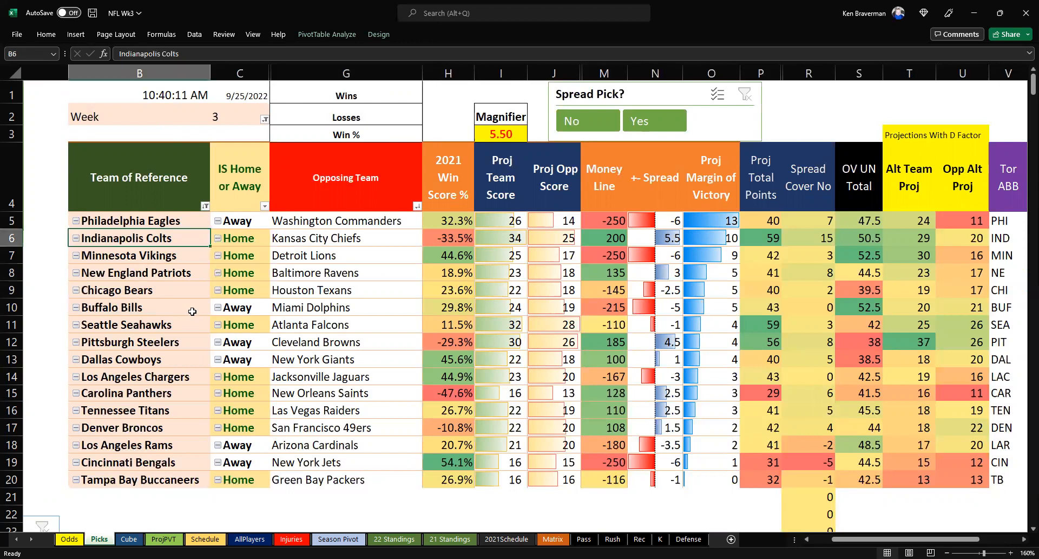
pyautogui.click(12, 237)
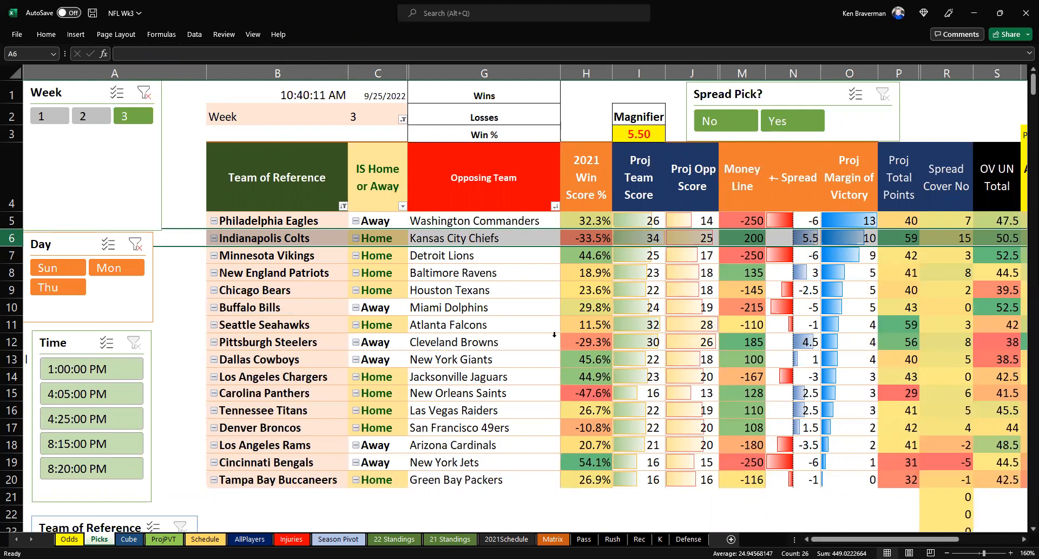
pyautogui.click(273, 258)
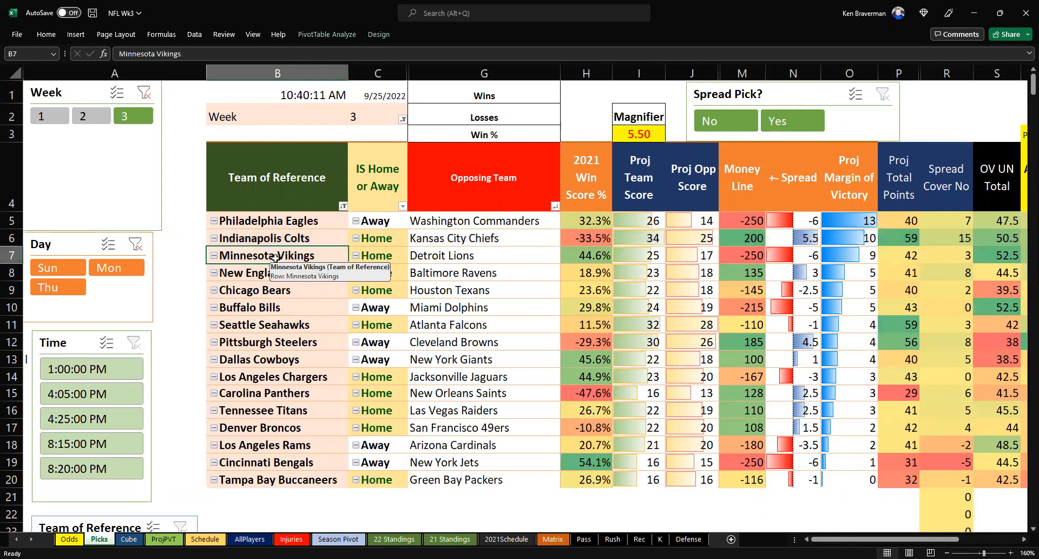
pyautogui.moveTo(325, 255); pyautogui.dragTo(444, 256)
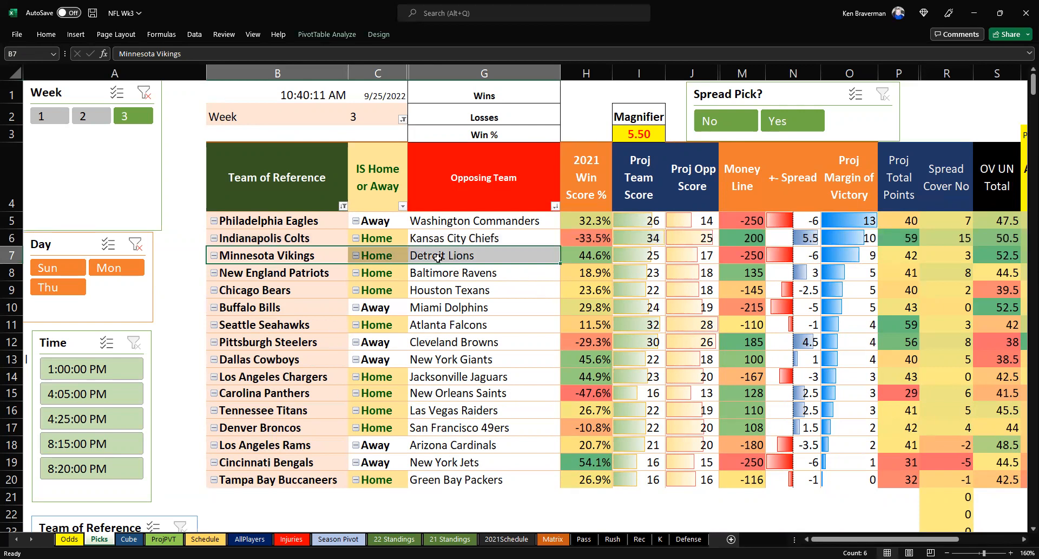
# Step: Go through the projections for the Patriots, Bears, Bills, Seahawks, Steelers and Los Angeles Chargers in the Team of Reference column
pyautogui.click(283, 275)
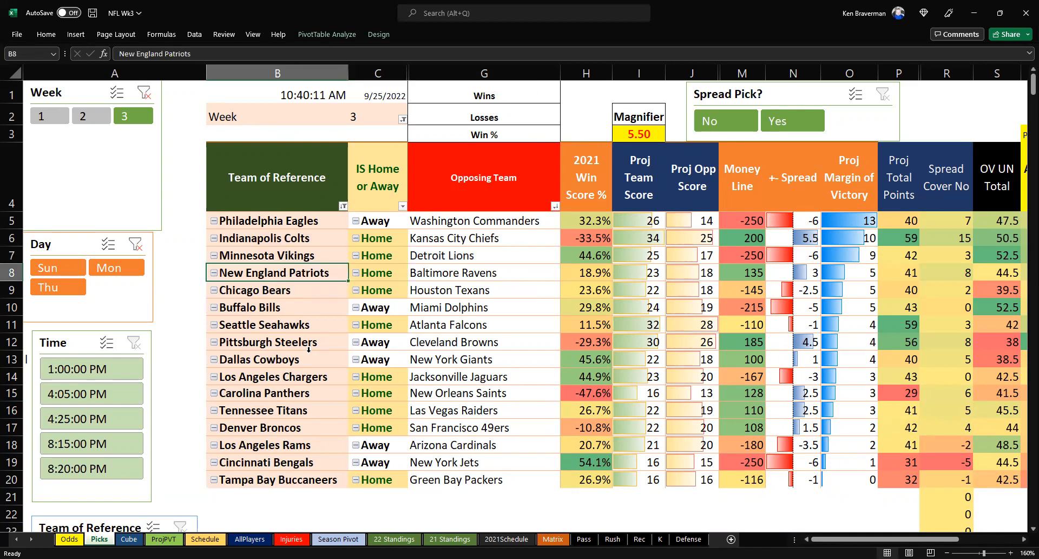
pyautogui.click(301, 295)
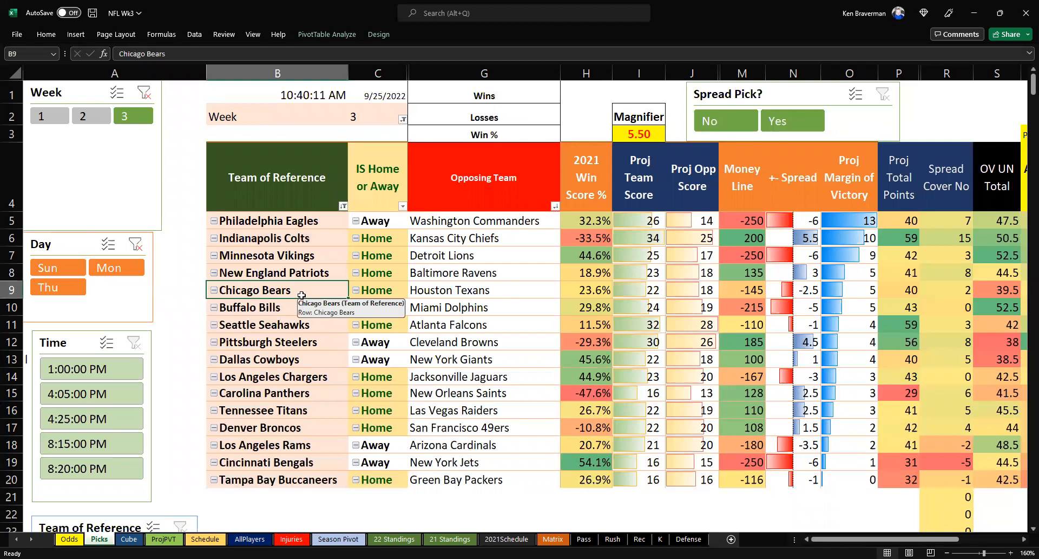
pyautogui.click(287, 309)
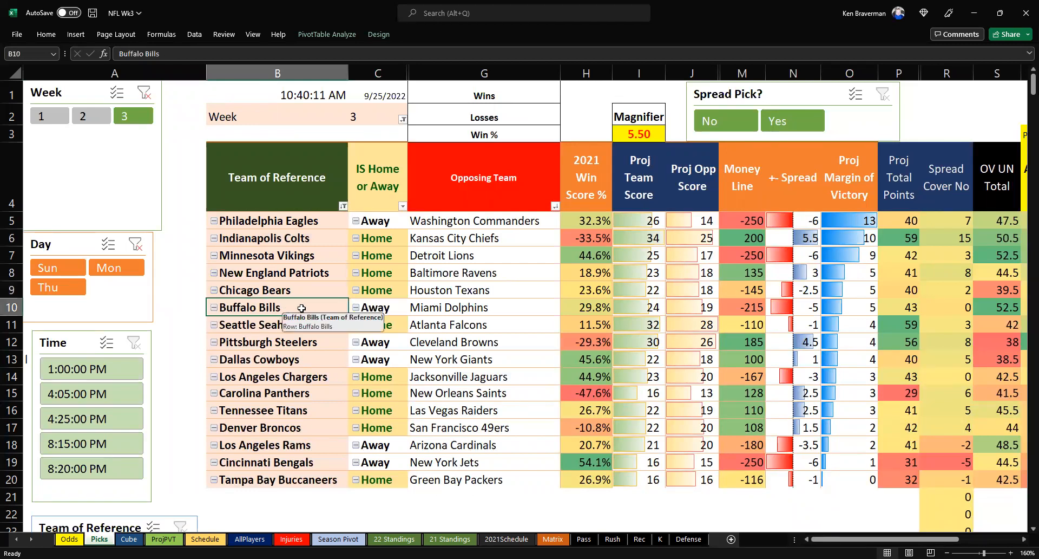
pyautogui.click(293, 322)
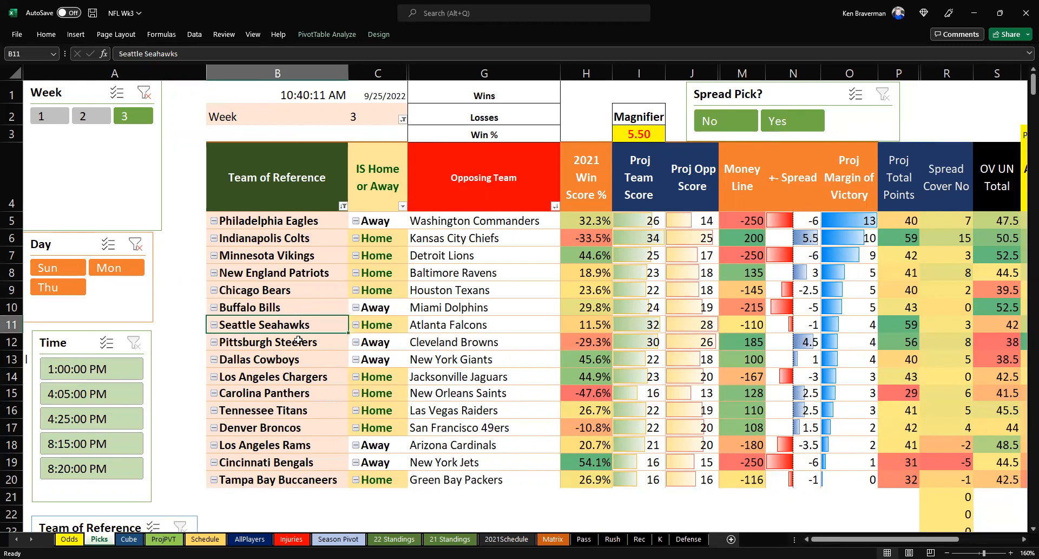
pyautogui.click(293, 342)
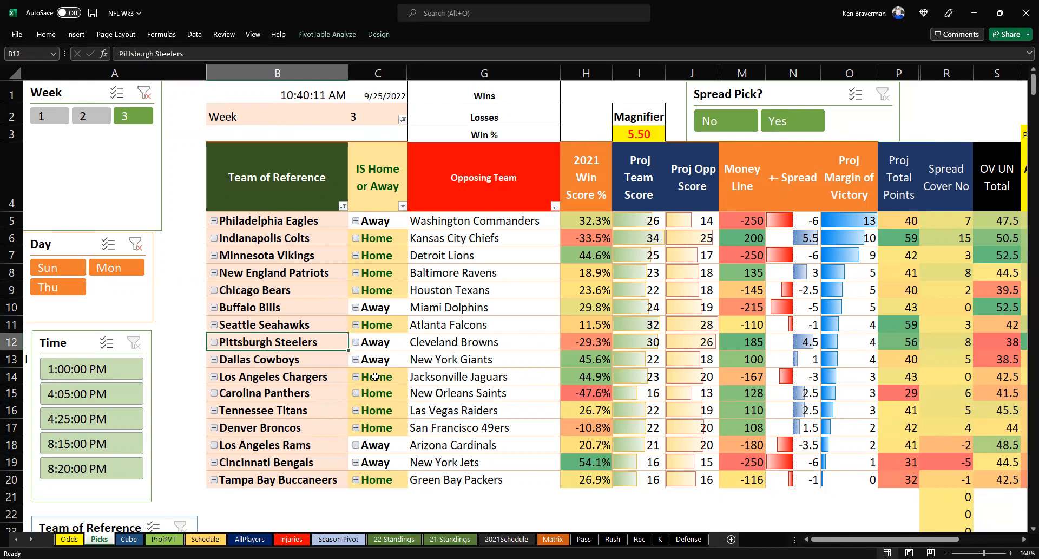
pyautogui.click(289, 379)
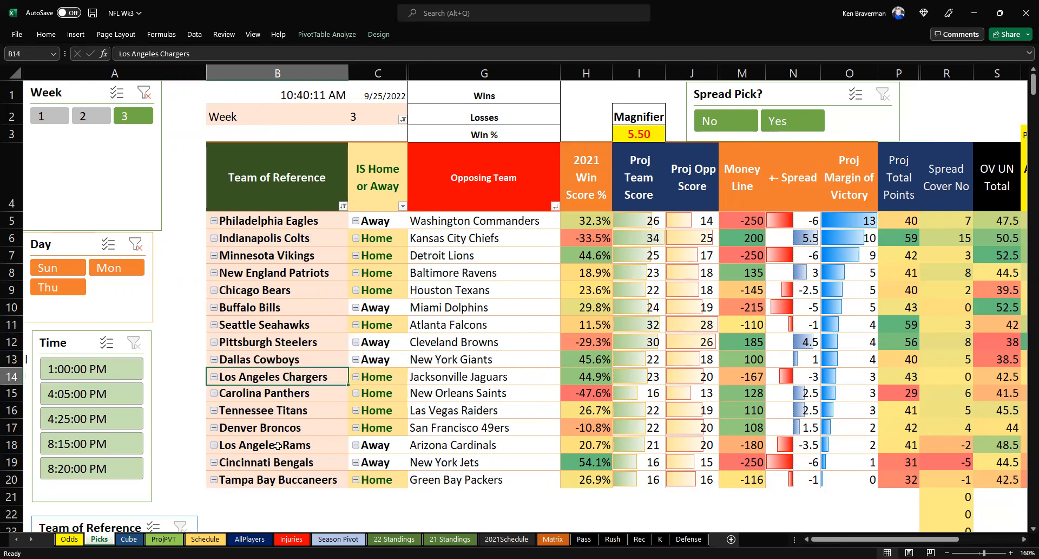
# Step: Highlight the Panthers–Saints and Titans–Raiders matchups to review their projections, and check the Denver Broncos' game
pyautogui.click(307, 393)
pyautogui.keyDown('shift'); pyautogui.click(541, 393); pyautogui.keyUp('shift')
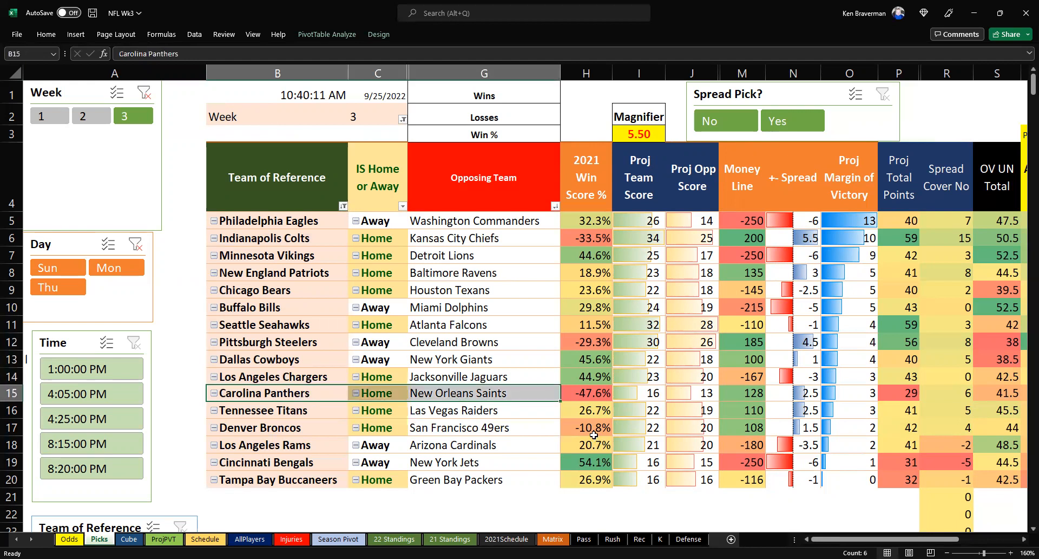
pyautogui.moveTo(307, 413); pyautogui.dragTo(462, 405)
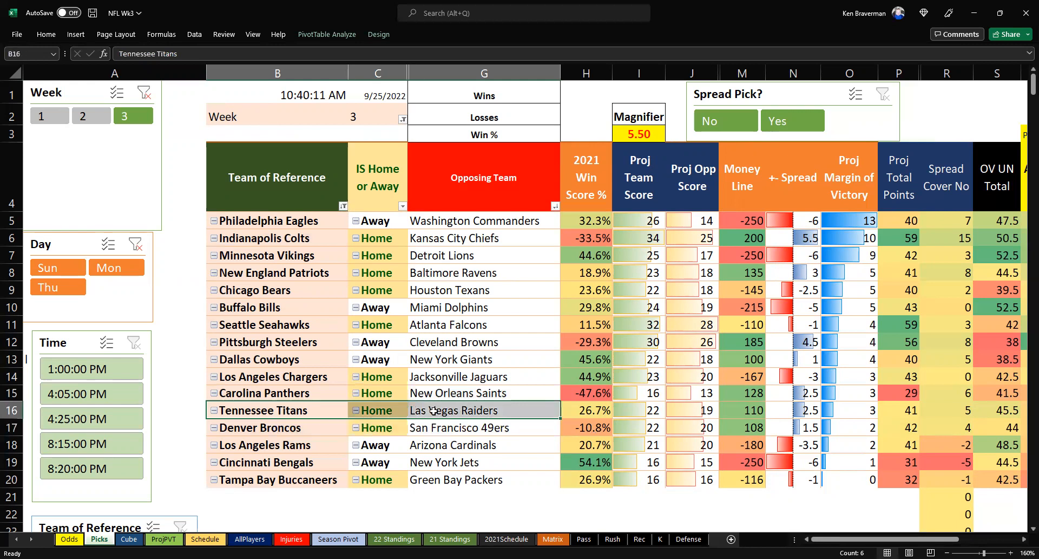
pyautogui.click(327, 410)
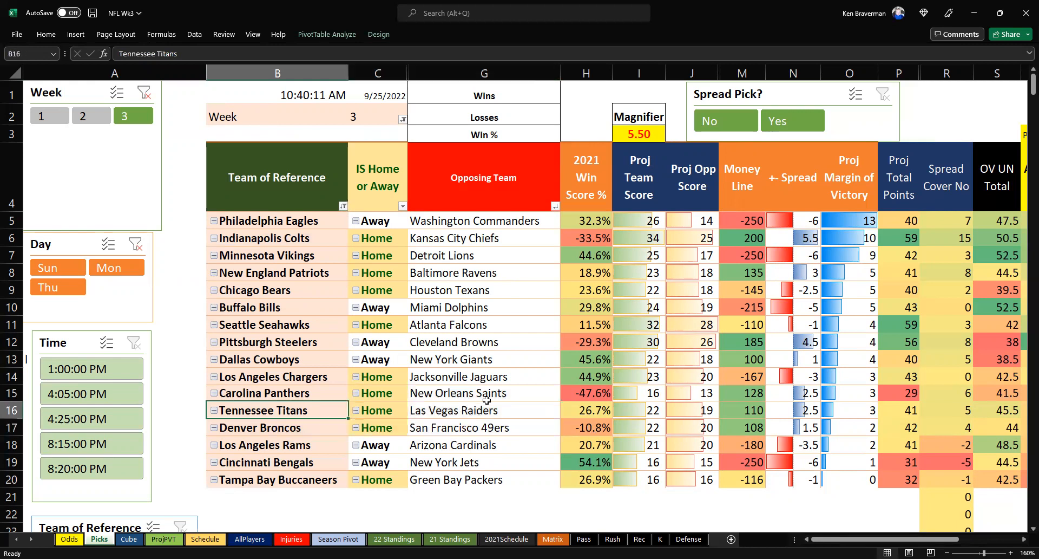
pyautogui.click(336, 408)
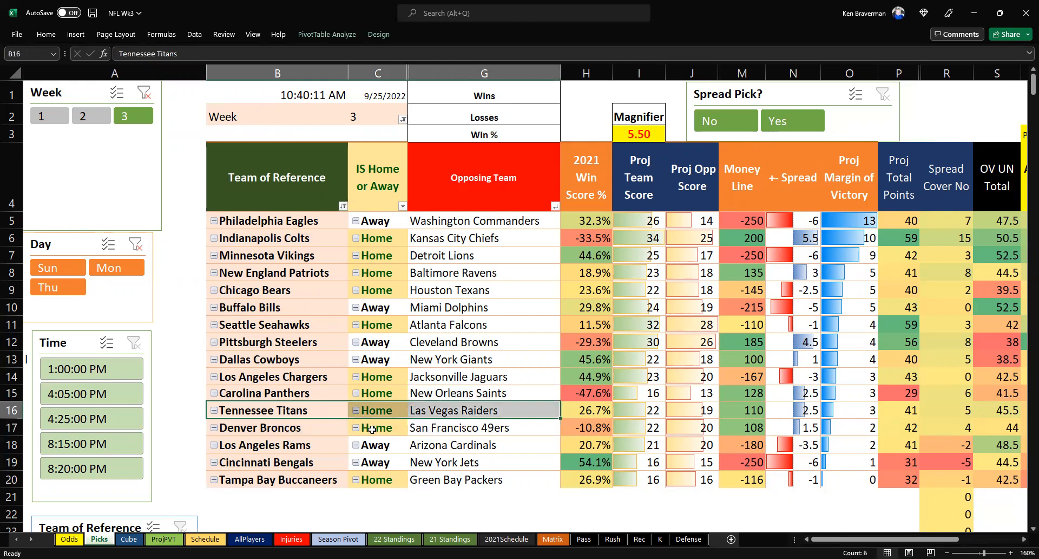
pyautogui.click(311, 431)
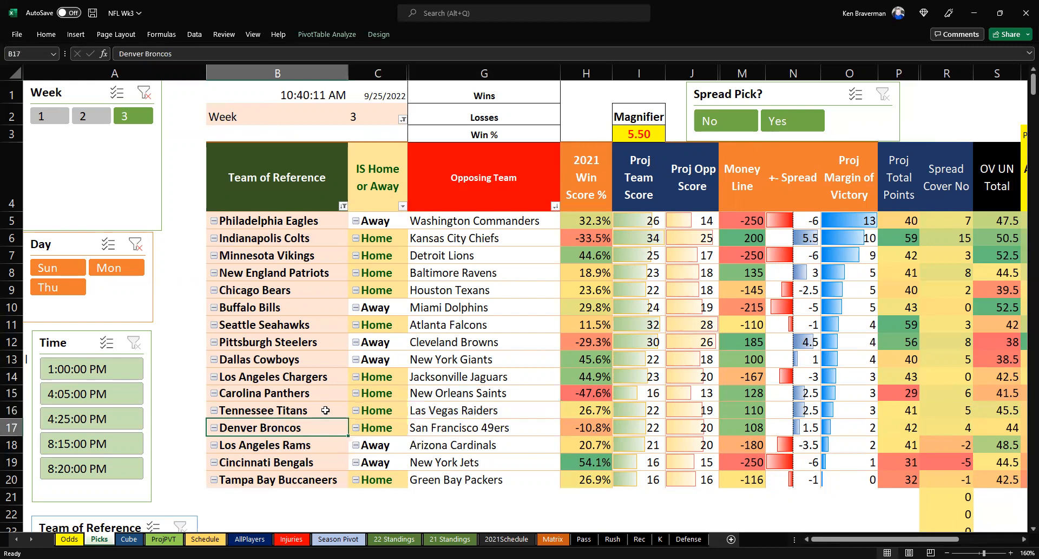
# Step: Review the Rams–Cardinals matchup with its projected scores, plus the Bengals–Jets and Buccaneers–Packers games
pyautogui.scroll(-1, 310, 433)
pyautogui.moveTo(325, 397); pyautogui.dragTo(419, 395)
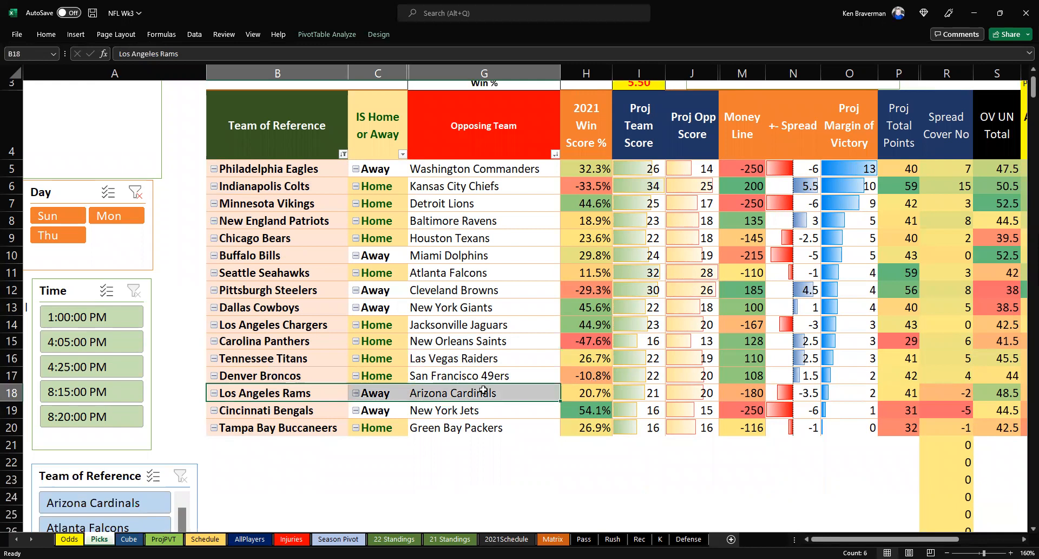
pyautogui.moveTo(652, 393); pyautogui.dragTo(703, 390)
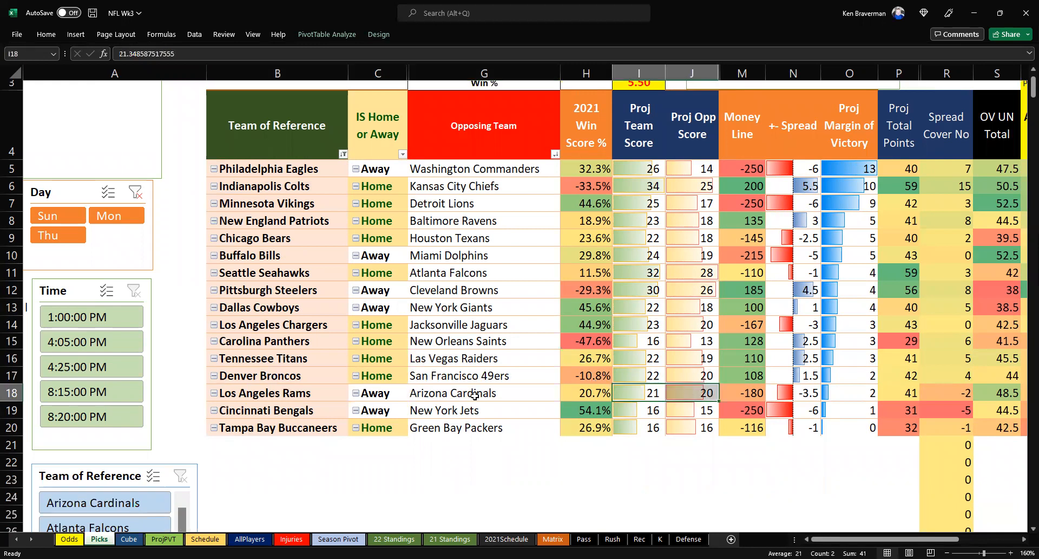
pyautogui.click(475, 395)
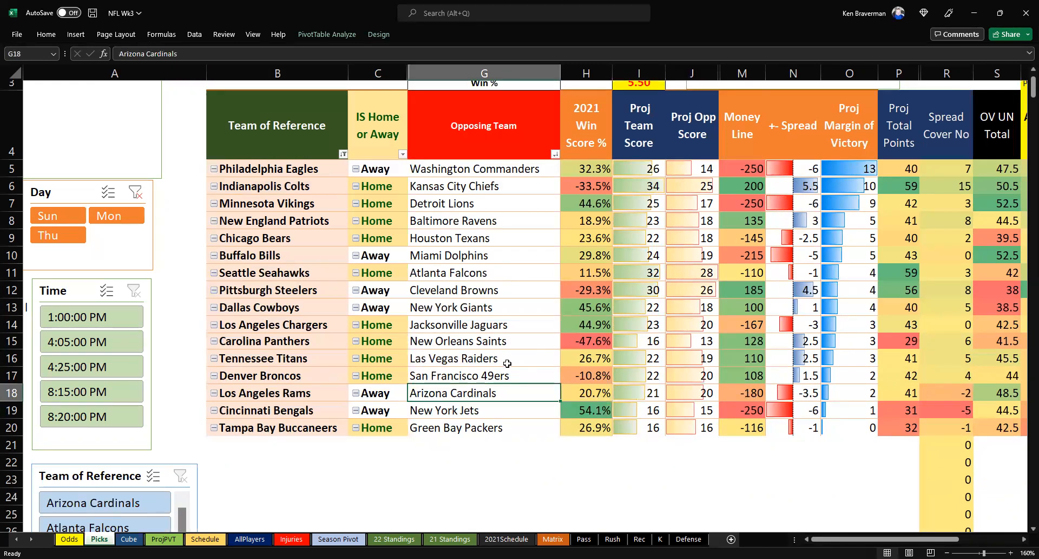
pyautogui.moveTo(314, 410); pyautogui.dragTo(396, 420)
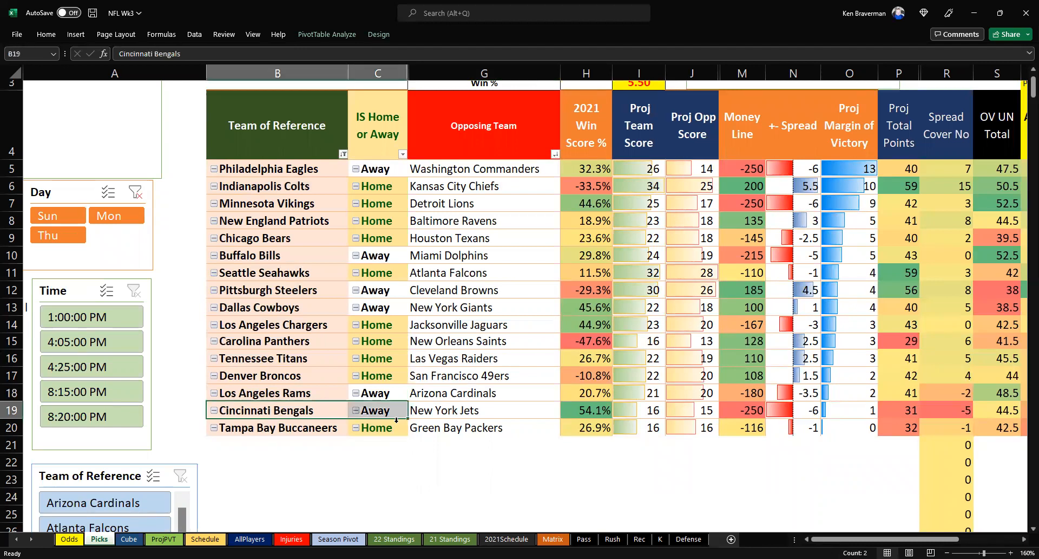
pyautogui.moveTo(311, 429); pyautogui.dragTo(436, 433)
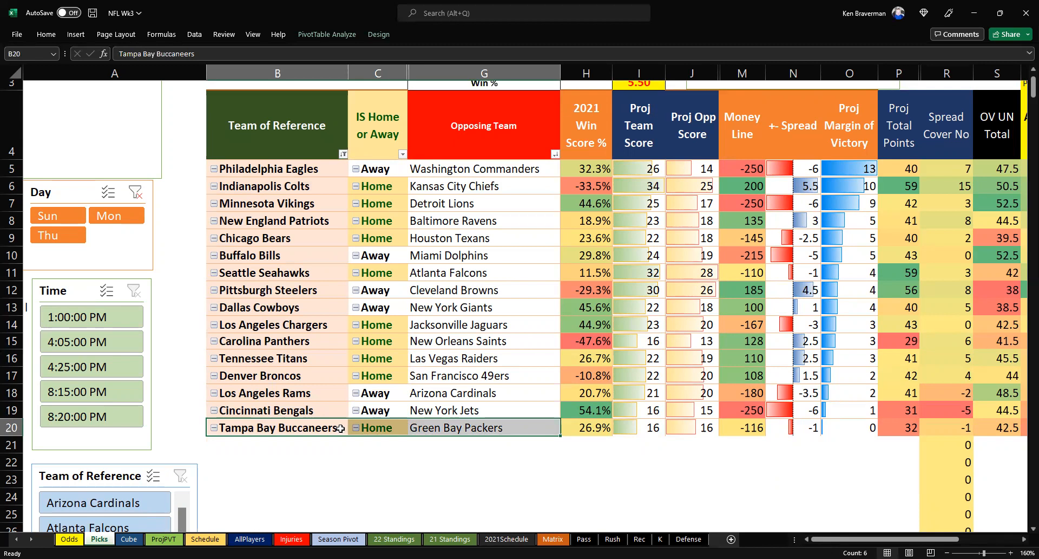
pyautogui.moveTo(340, 428); pyautogui.dragTo(379, 427)
pyautogui.scroll(1, 400, 297)
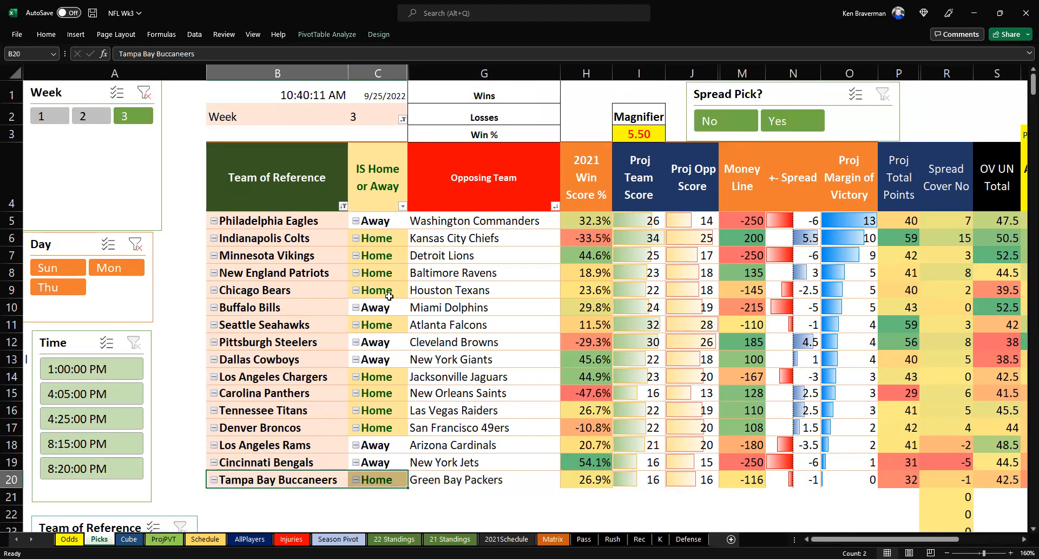
# Step: Add all the Questionable injury statuses to the ProjPVT contribution scores filter and refresh the Week 3 projections on the Picks sheet
pyautogui.hotkey('ctrl', 'pagedown')
pyautogui.hotkey('ctrl', 'pagedown')
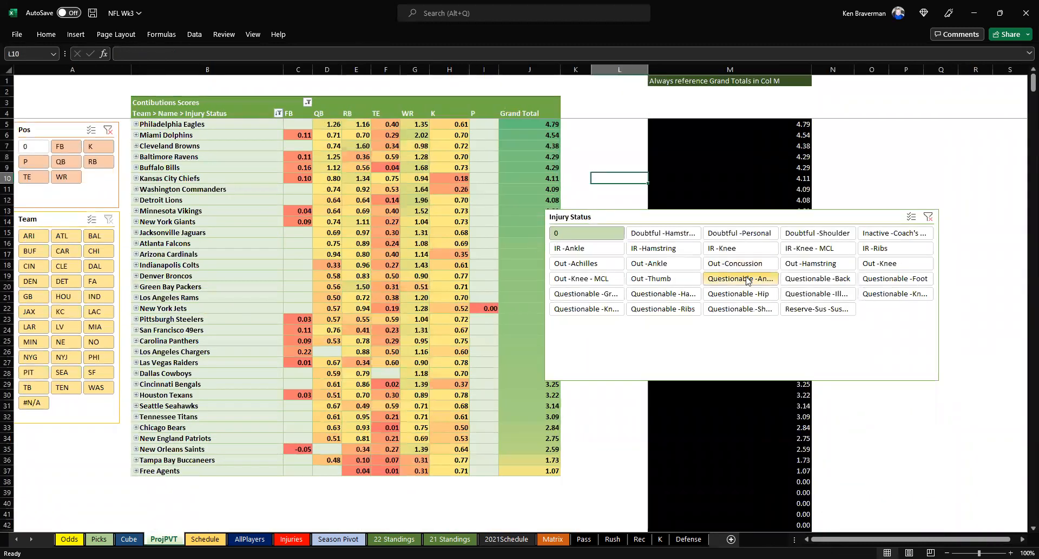
pyautogui.moveTo(737, 279); pyautogui.dragTo(739, 311)
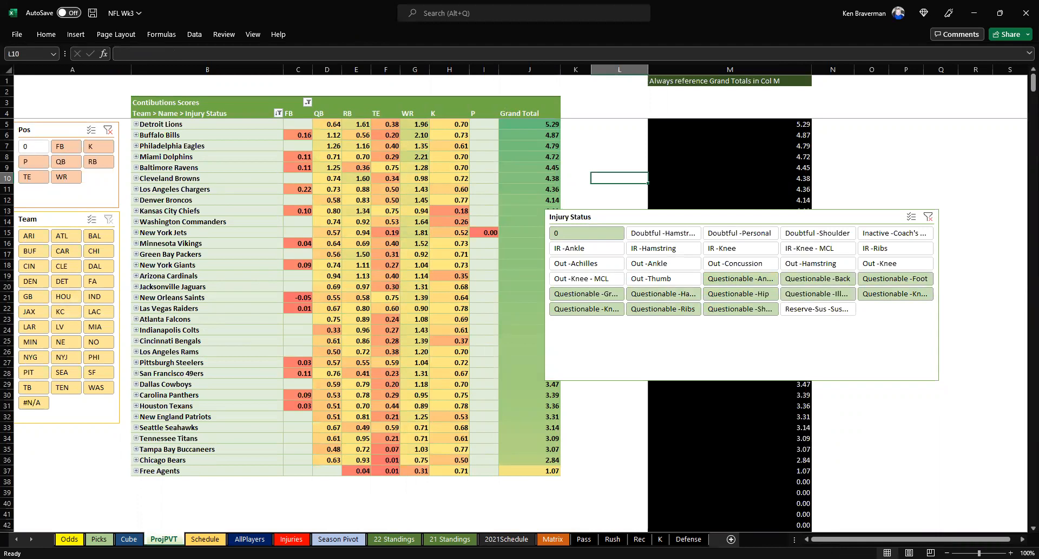
pyautogui.click(99, 539)
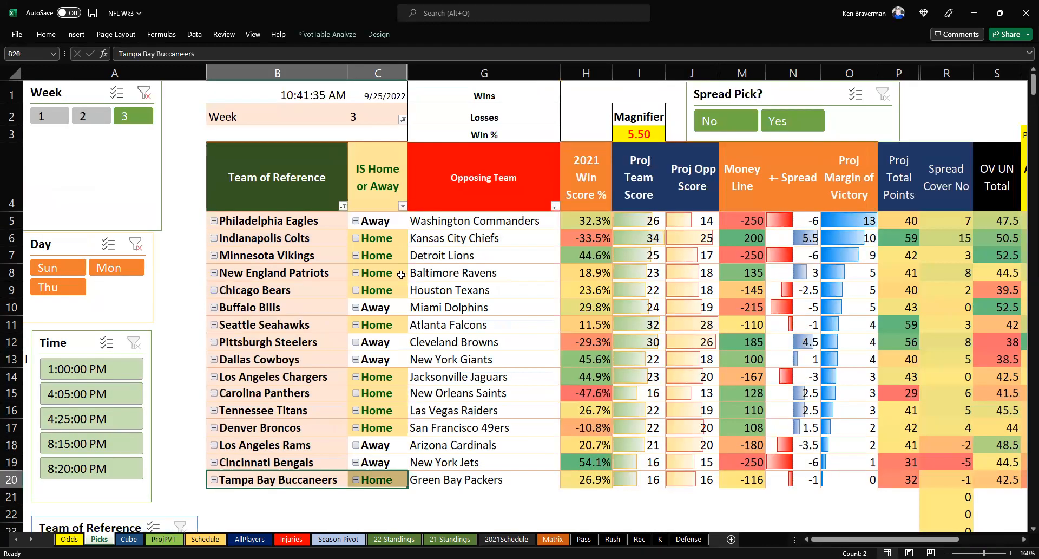
pyautogui.rightClick(508, 269)
pyautogui.click(541, 326)
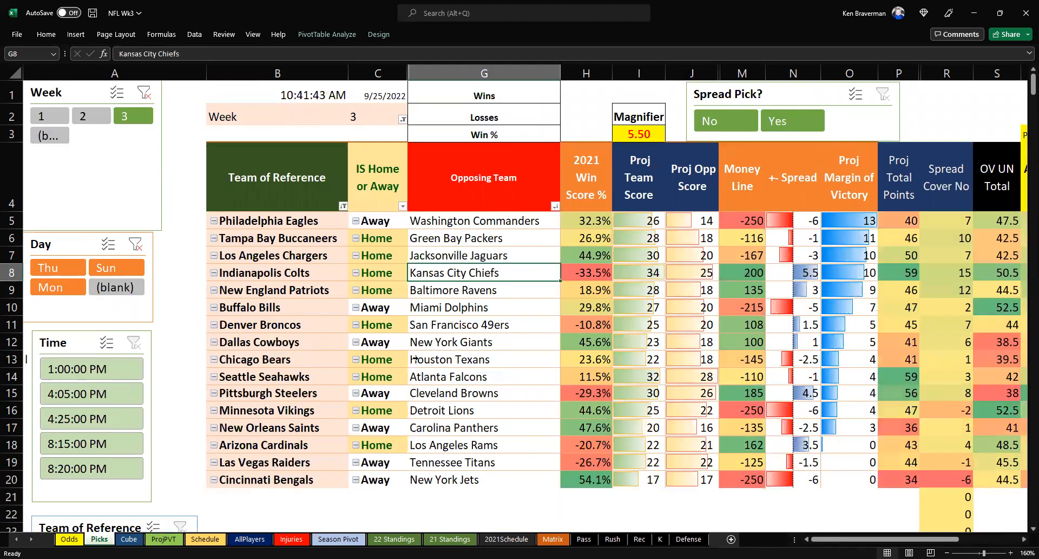
# Step: Review the refreshed projections for the Tampa Bay Buccaneers, Minnesota Vikings, Chicago Bears and Las Vegas Raiders in the Team of Reference column
pyautogui.click(283, 241)
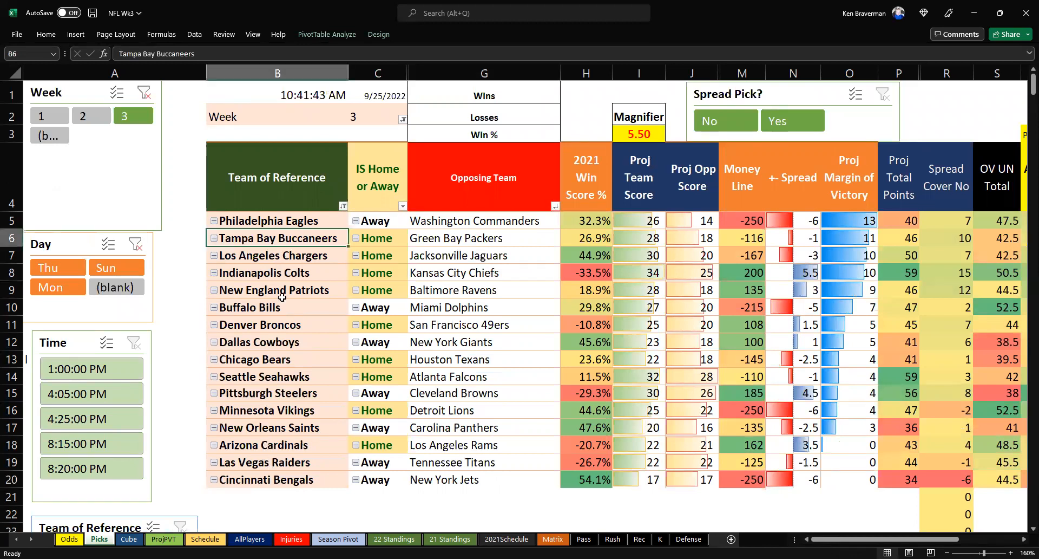
pyautogui.click(280, 416)
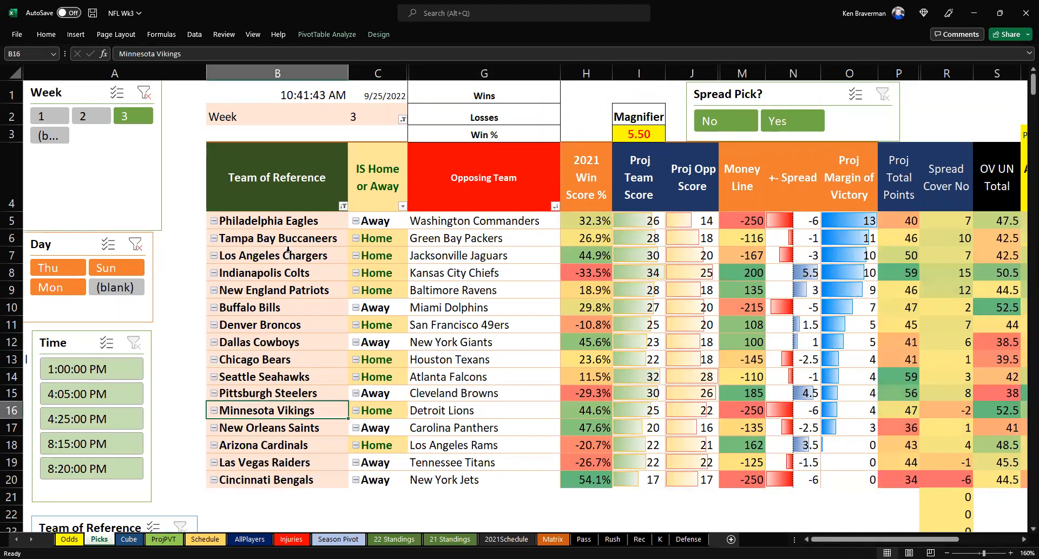
pyautogui.click(283, 352)
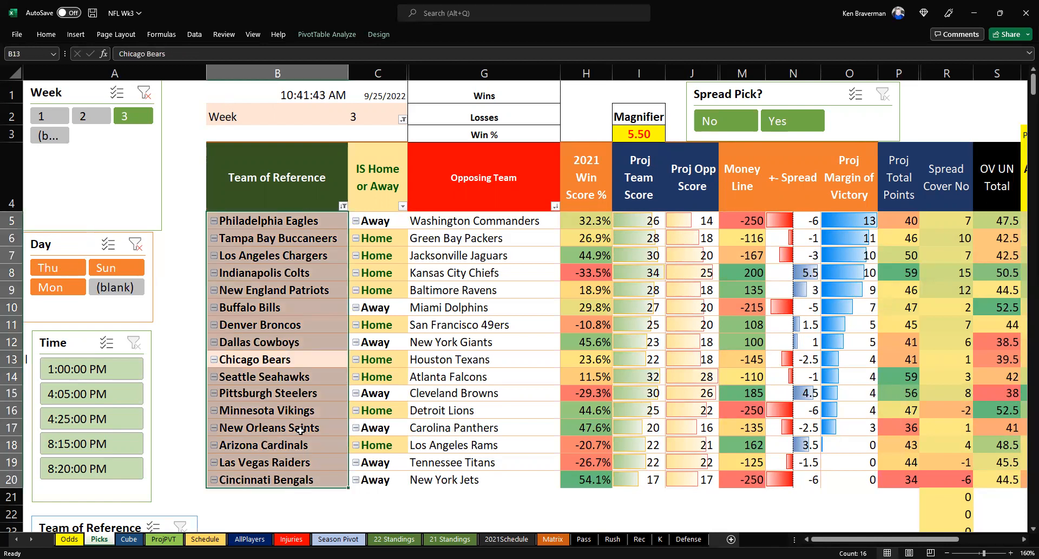
pyautogui.click(301, 457)
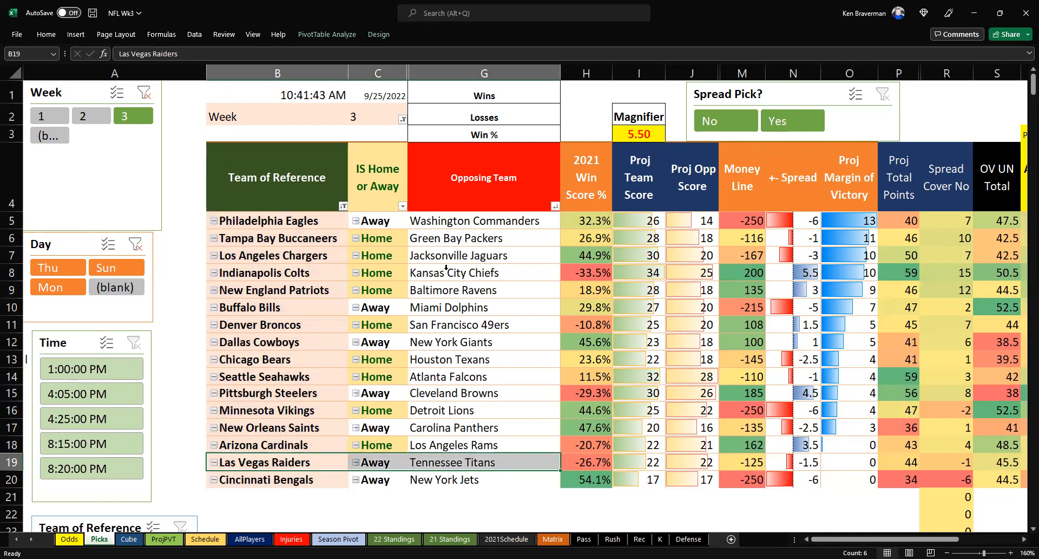
# Step: Highlight the Eagles, Chargers, Colts, Patriots, Bills, Broncos, Cowboys, Bears, Seahawks and Vikings together as candidate picks in the Team of Reference column
pyautogui.click(301, 221)
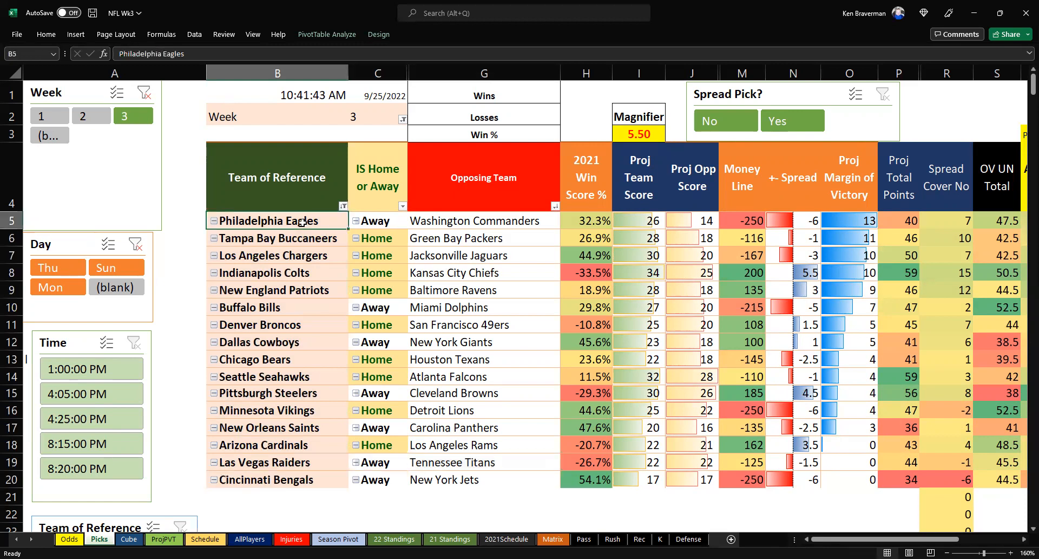
pyautogui.keyDown('ctrl'); pyautogui.click(303, 258); pyautogui.keyUp('ctrl')
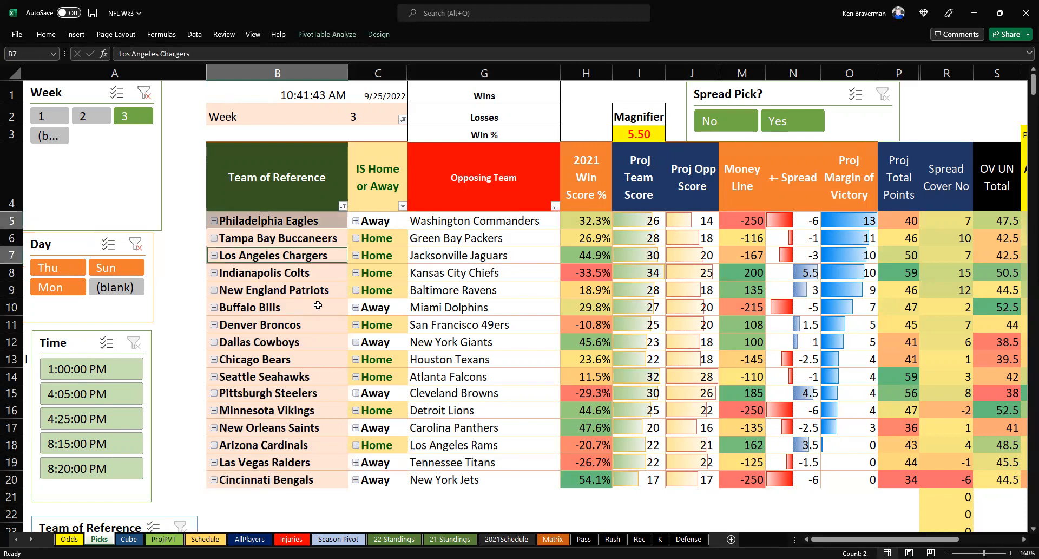
pyautogui.keyDown('ctrl'); pyautogui.click(298, 274); pyautogui.keyUp('ctrl')
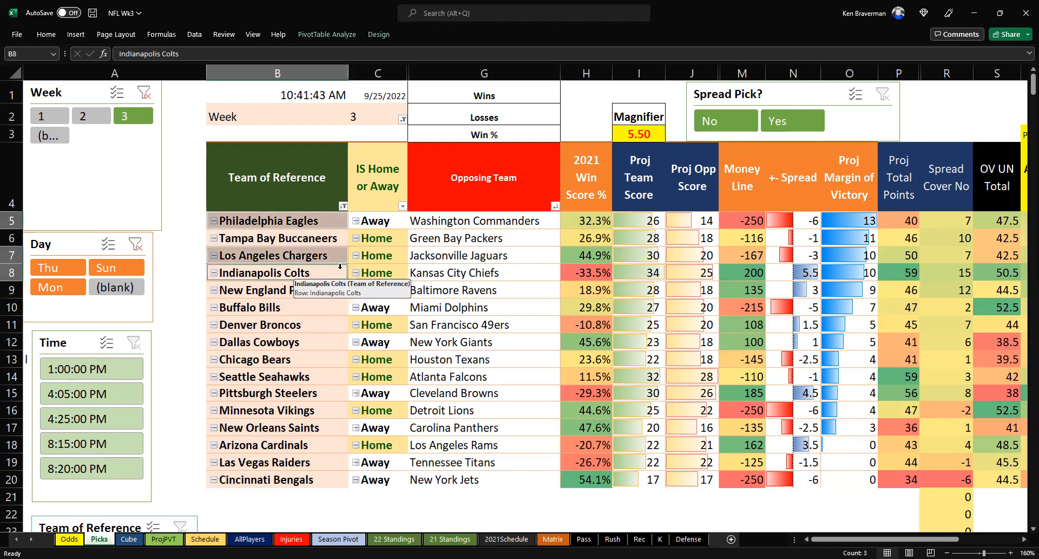
pyautogui.keyDown('ctrl'); pyautogui.click(303, 290); pyautogui.keyUp('ctrl')
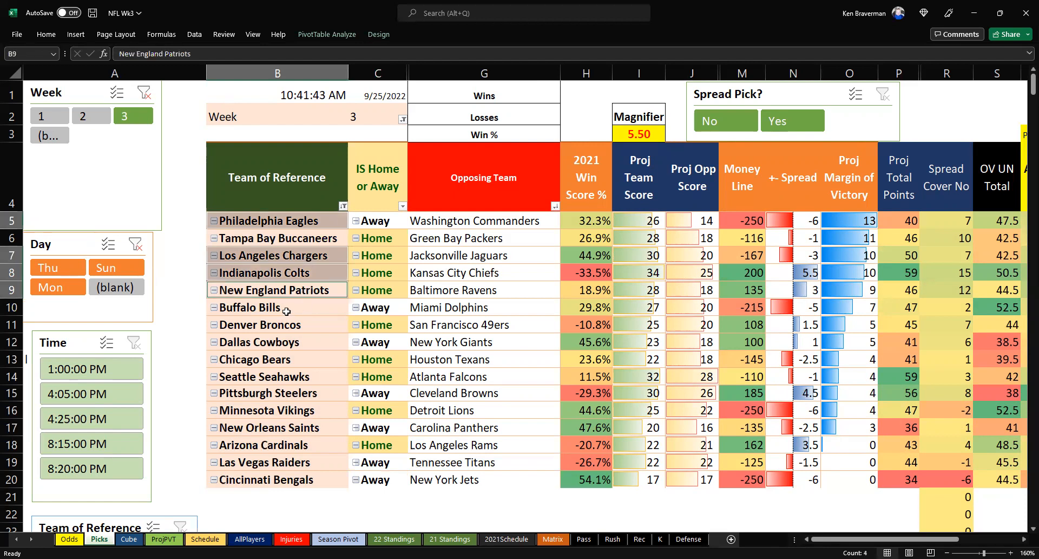
pyautogui.keyDown('ctrl'); pyautogui.click(286, 311); pyautogui.keyUp('ctrl')
pyautogui.keyDown('ctrl'); pyautogui.click(292, 323); pyautogui.keyUp('ctrl')
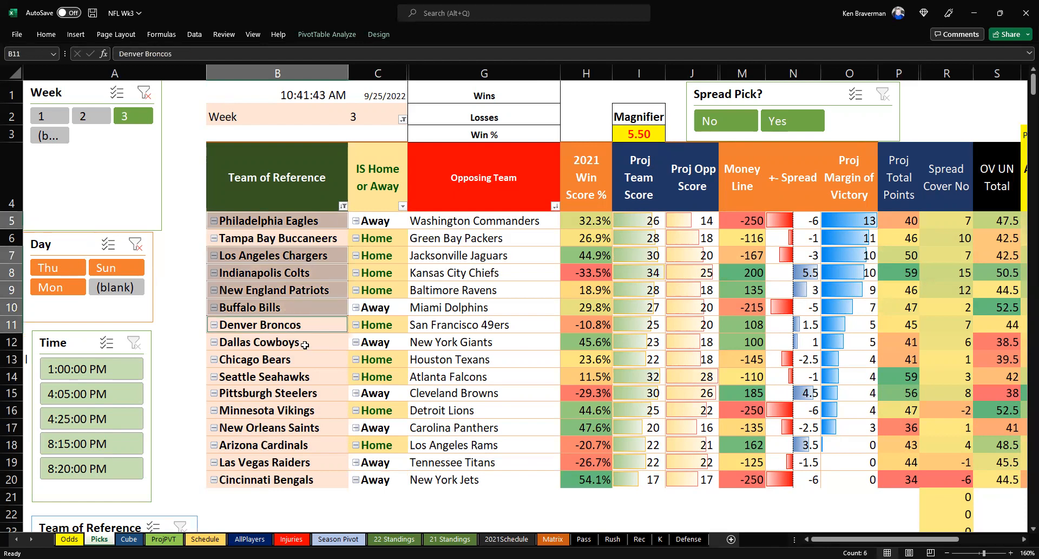
pyautogui.keyDown('ctrl'); pyautogui.click(304, 343); pyautogui.keyUp('ctrl')
pyautogui.keyDown('ctrl'); pyautogui.click(297, 360); pyautogui.keyUp('ctrl')
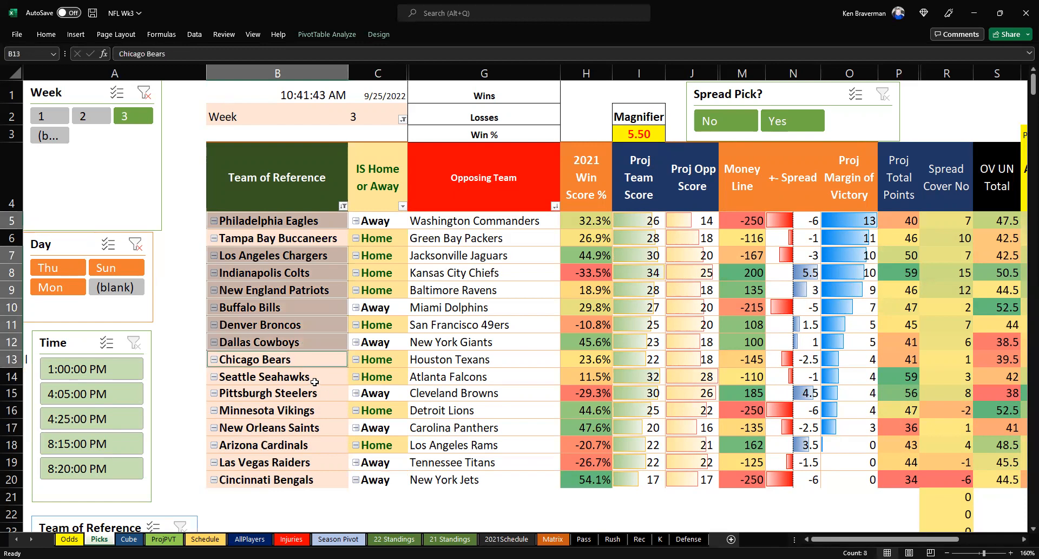
pyautogui.keyDown('ctrl'); pyautogui.click(314, 381); pyautogui.keyUp('ctrl')
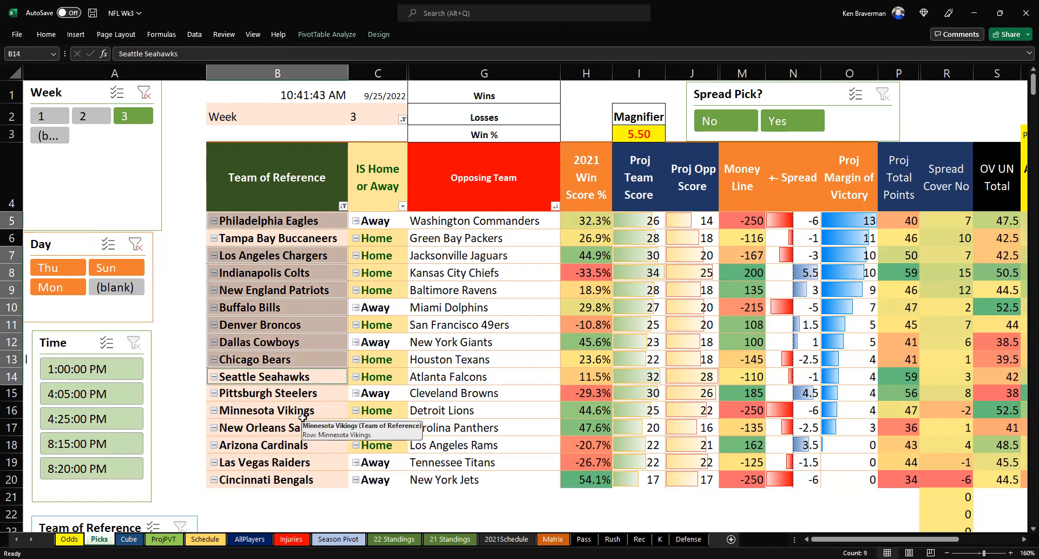
pyautogui.keyDown('ctrl'); pyautogui.click(304, 416); pyautogui.keyUp('ctrl')
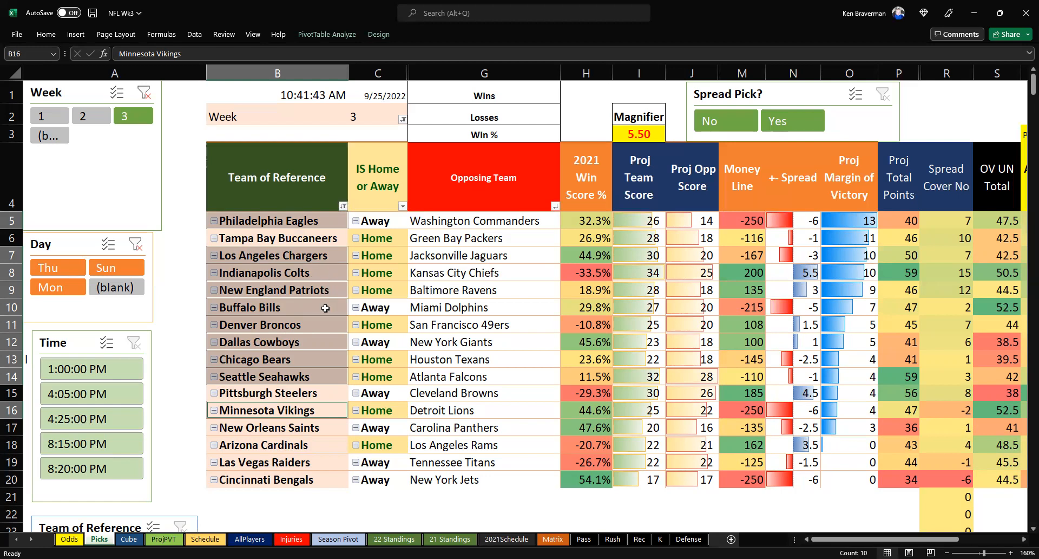
# Step: Highlight a shorter set of picks: the Eagles, Chargers, Patriots, Broncos, Bears, Seahawks and Vikings
pyautogui.click(306, 221)
pyautogui.keyDown('ctrl'); pyautogui.click(298, 255); pyautogui.keyUp('ctrl')
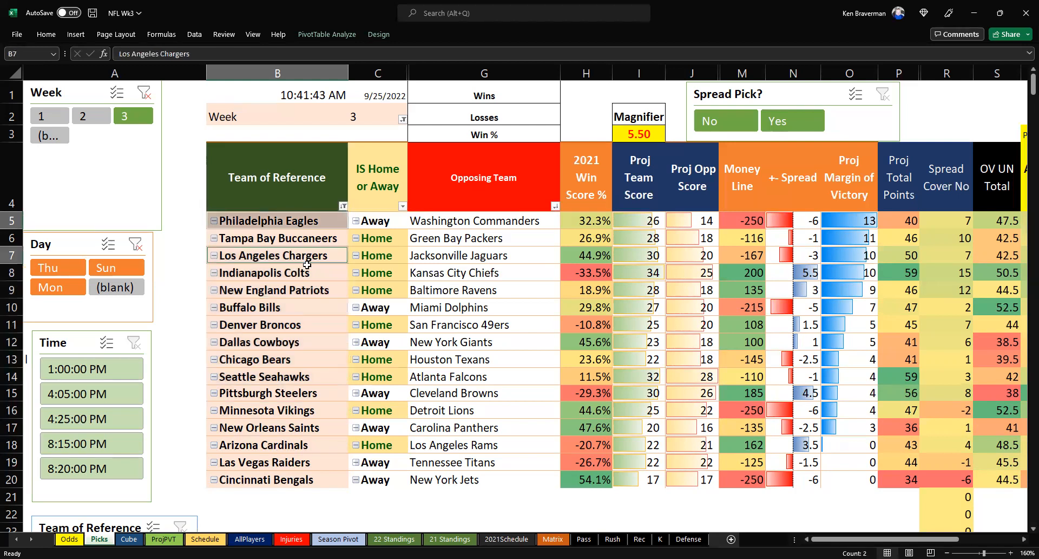
pyautogui.keyDown('ctrl'); pyautogui.click(295, 291); pyautogui.keyUp('ctrl')
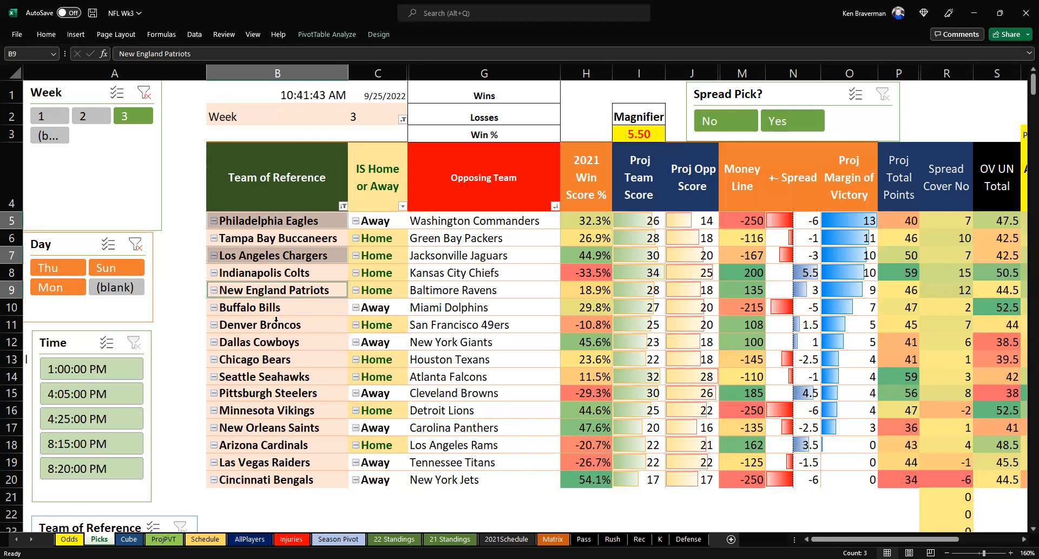
pyautogui.keyDown('ctrl'); pyautogui.click(277, 323); pyautogui.keyUp('ctrl')
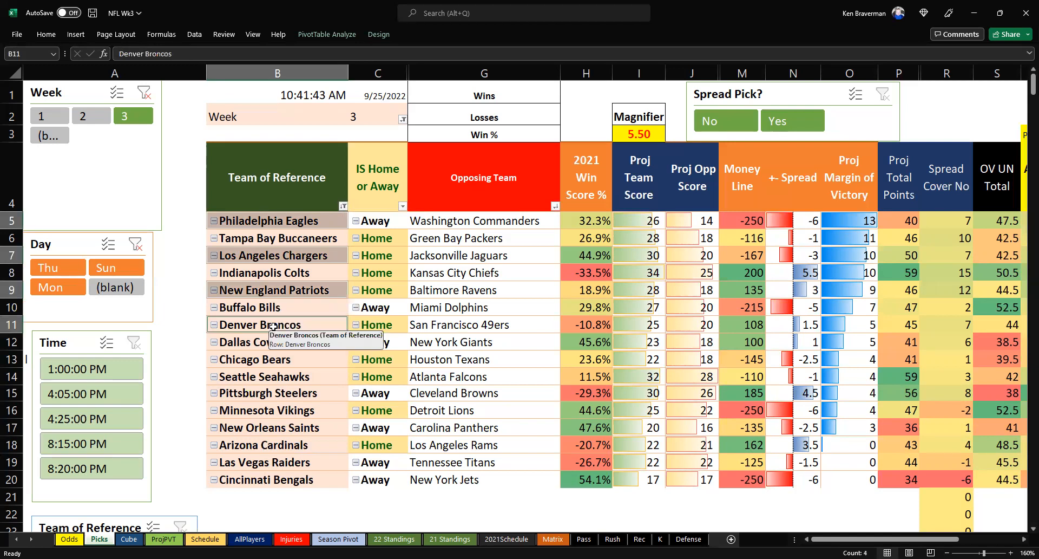
pyautogui.keyDown('ctrl'); pyautogui.click(279, 359); pyautogui.keyUp('ctrl')
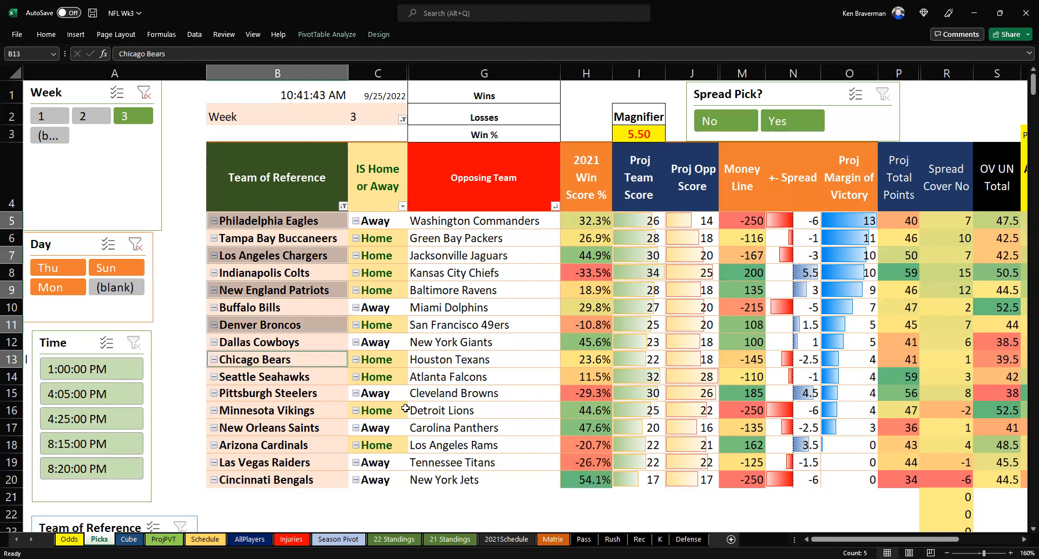
pyautogui.keyDown('ctrl'); pyautogui.click(292, 377); pyautogui.keyUp('ctrl')
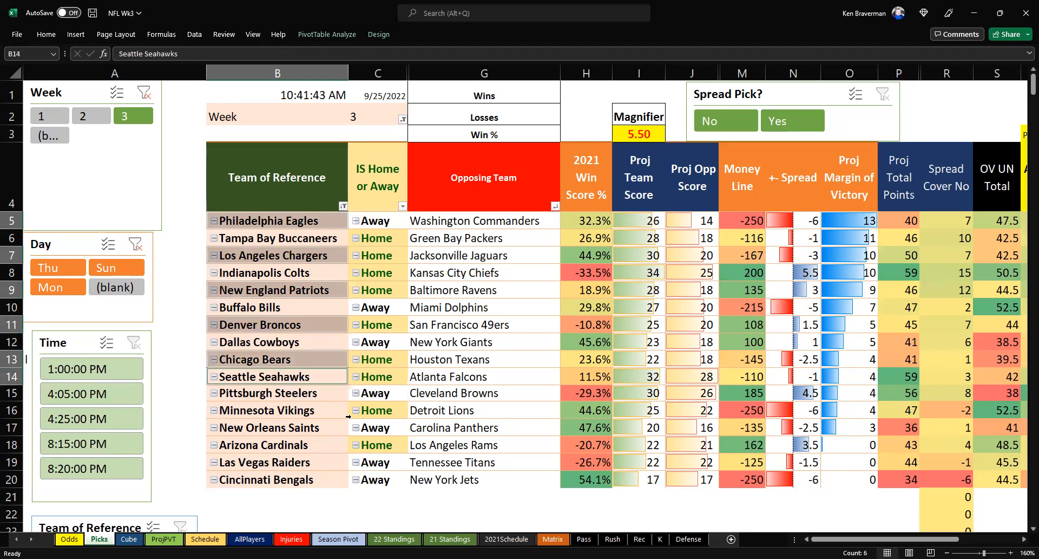
pyautogui.keyDown('ctrl'); pyautogui.click(308, 413); pyautogui.keyUp('ctrl')
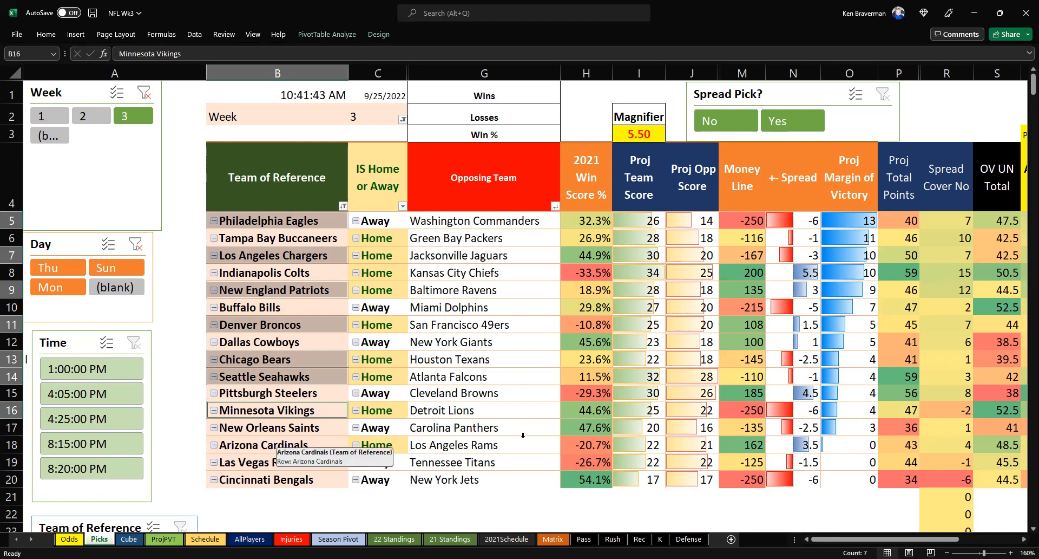
# Step: Bring the Projections With D Factor section into view and highlight its Alt Team Proj and Opp Alt Proj columns
pyautogui.click(582, 125)
pyautogui.keyDown('ctrl'); pyautogui.scroll(-1, 403, 314); pyautogui.keyUp('ctrl')
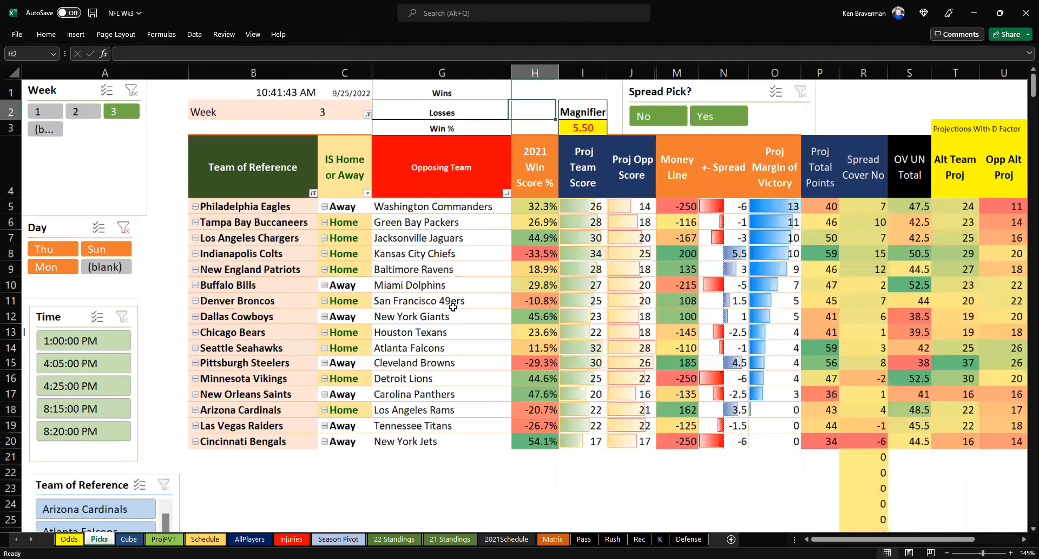
pyautogui.keyDown('ctrl'); pyautogui.scroll(-1, 480, 312); pyautogui.keyUp('ctrl')
pyautogui.moveTo(853, 68); pyautogui.dragTo(897, 75)
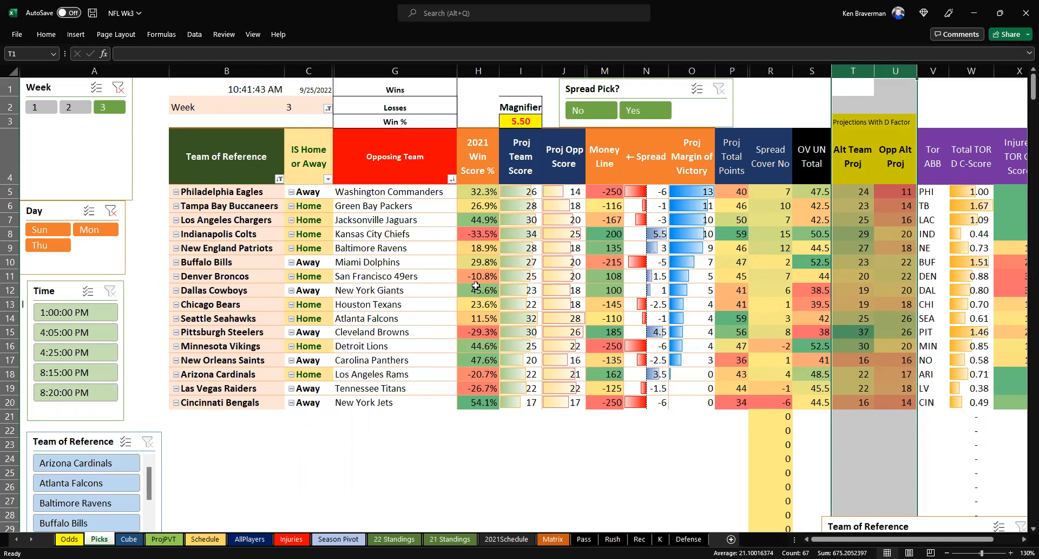
# Step: Examine the contribution scores pivot on ProjPVT by highlighting columns B through J, and return to the Picks sheet
pyautogui.click(164, 539)
pyautogui.click(163, 136)
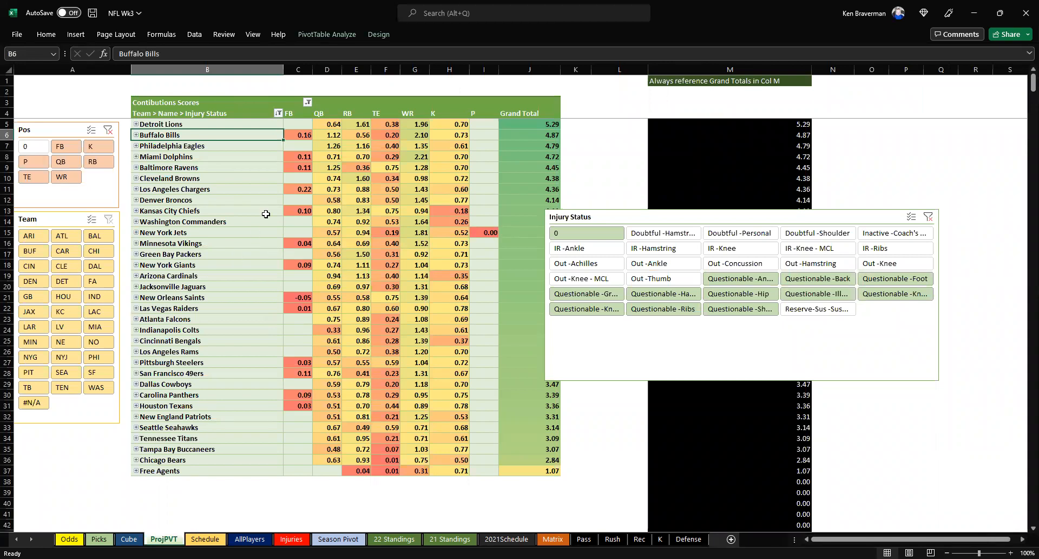
pyautogui.moveTo(194, 65); pyautogui.dragTo(533, 69)
pyautogui.click(99, 538)
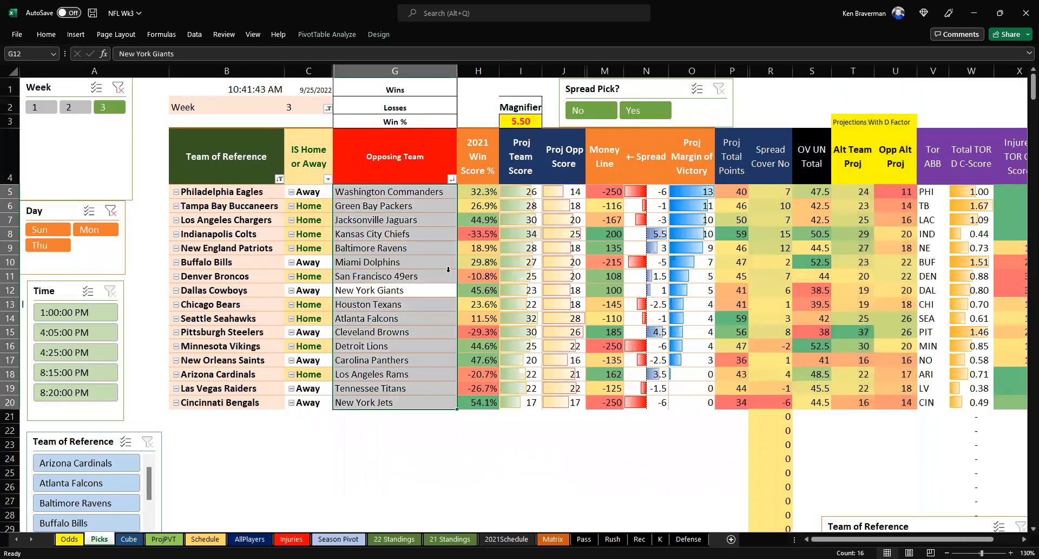
# Step: Include the Questionable injury statuses alongside status 0 in the ProjPVT contribution scores again
pyautogui.click(164, 539)
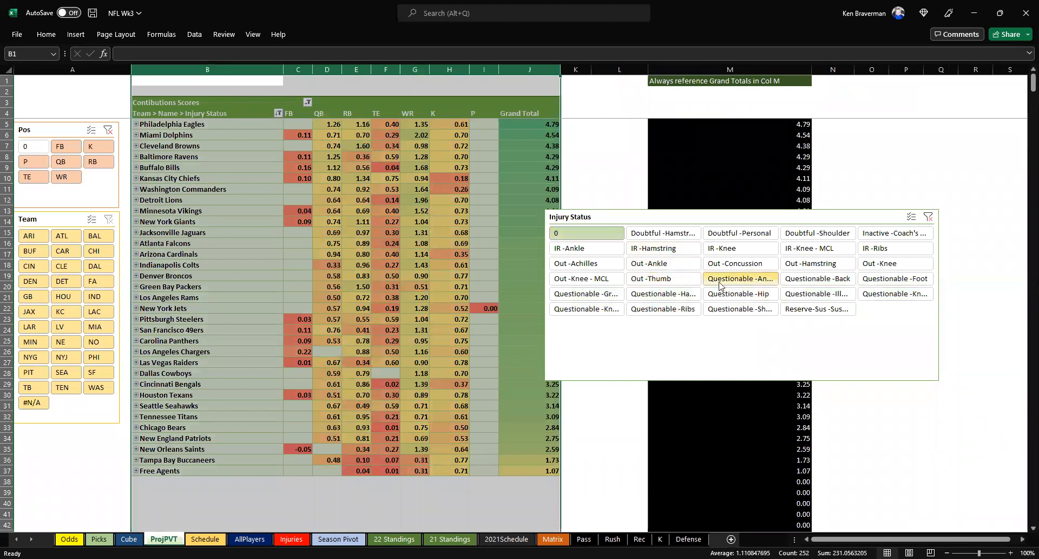
pyautogui.click(652, 266)
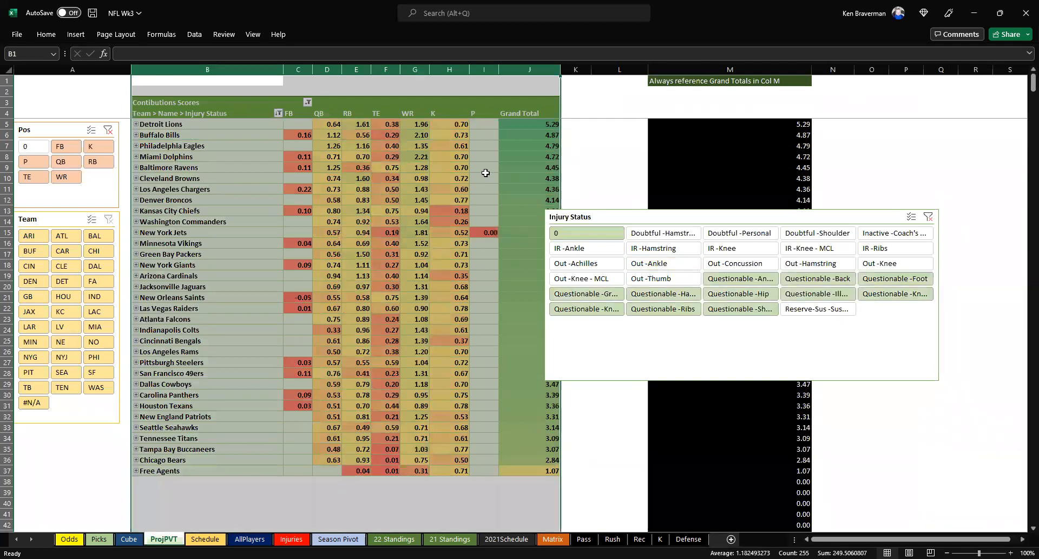
pyautogui.click(595, 168)
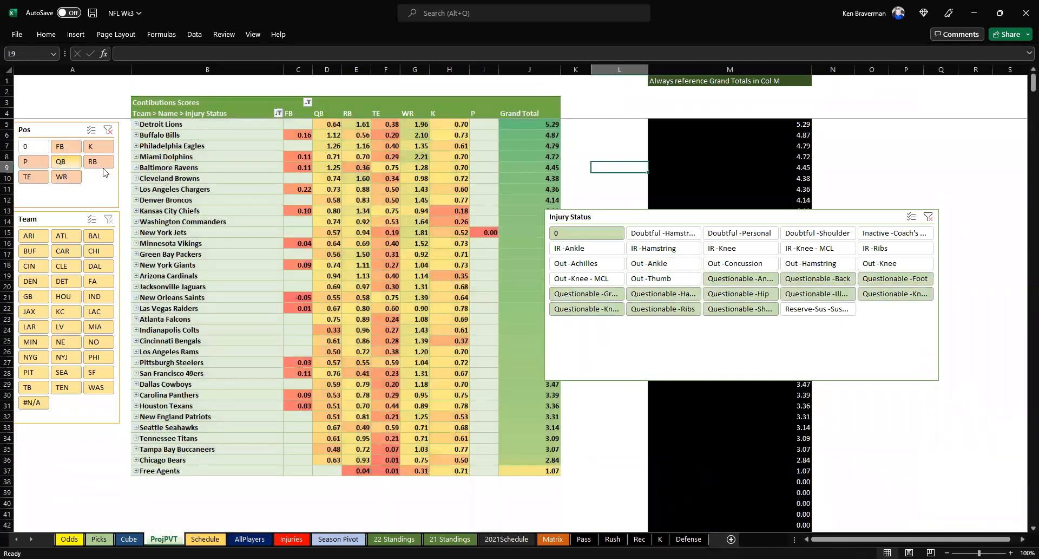
# Step: Try excluding the QB position from the contribution scores and check the reference totals in column M
pyautogui.click(65, 161)
pyautogui.click(757, 68)
pyautogui.click(650, 136)
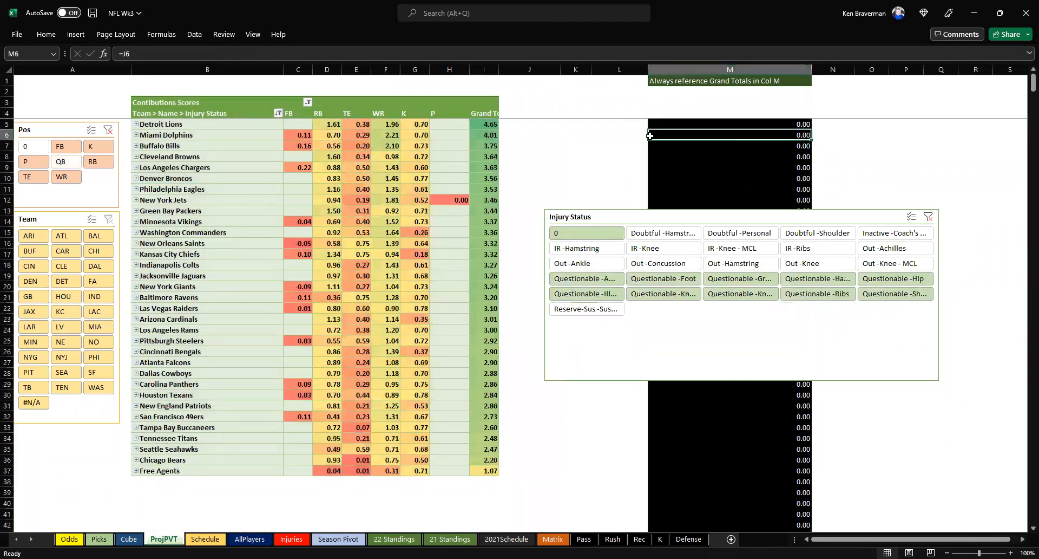
# Step: Try narrowing the Picks sheet to the Pittsburgh Steelers–Cleveland Browns matchup, and undo the change
pyautogui.click(99, 538)
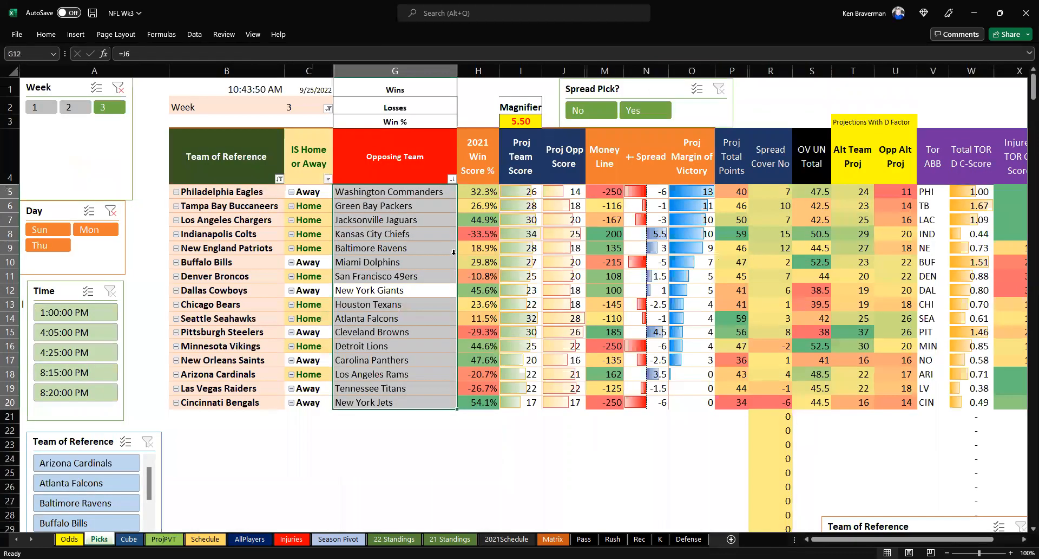
pyautogui.click(492, 319)
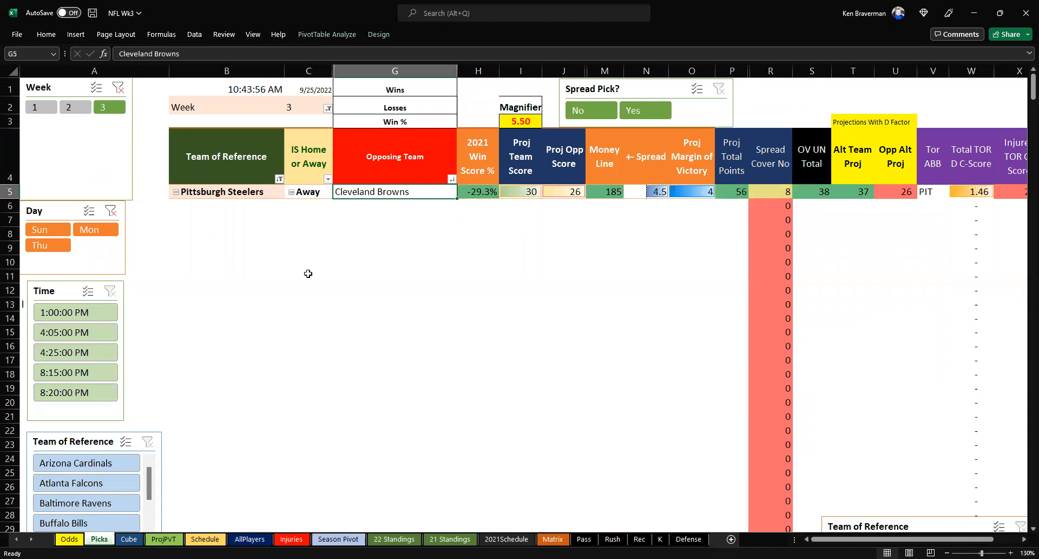
pyautogui.hotkey('ctrl', 'z')
# Step: Compare the ProjPVT reference totals in column M with the pivot's Grand Total column J
pyautogui.hotkey('ctrl', 'pagedown')
pyautogui.hotkey('ctrl', 'pagedown')
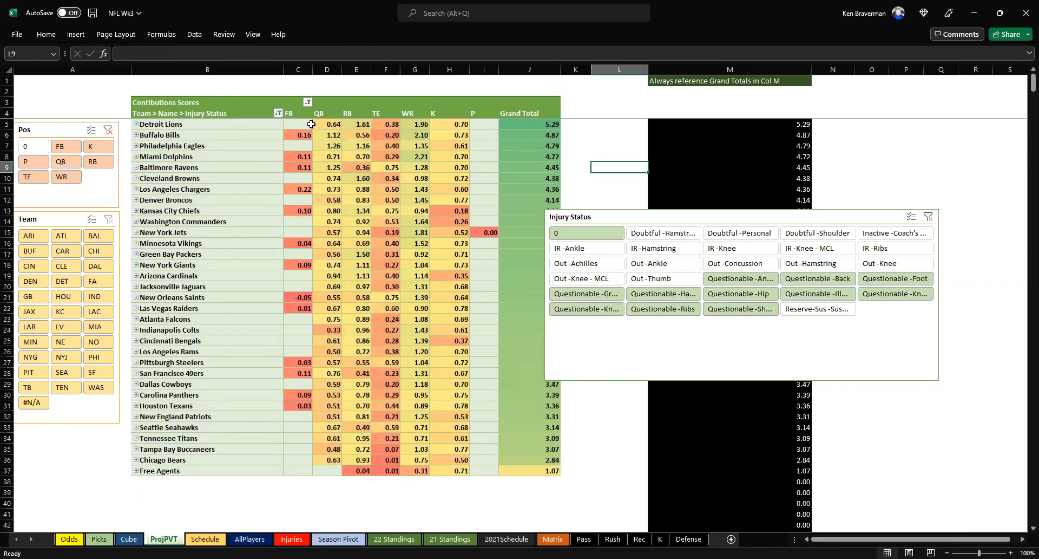
pyautogui.click(712, 70)
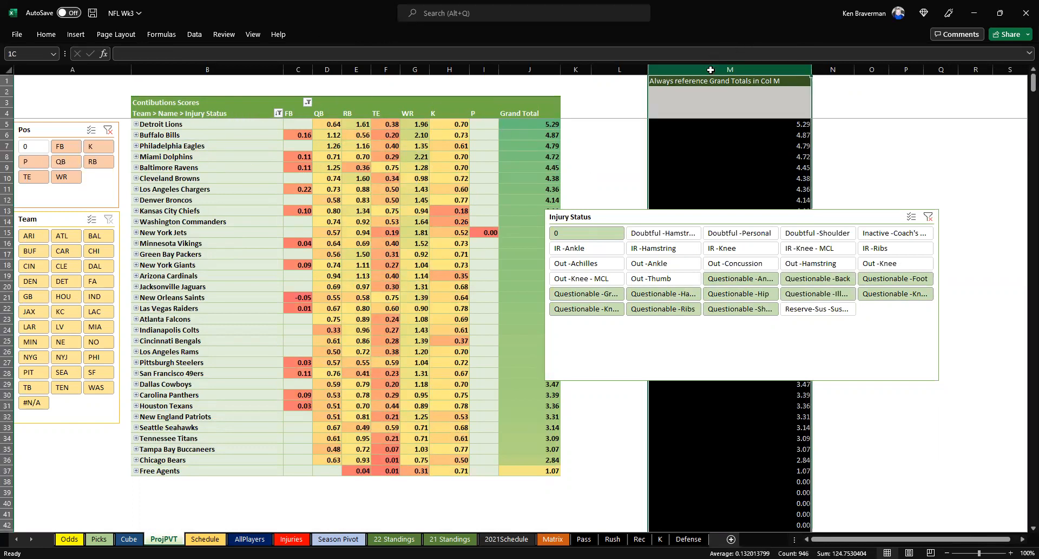
pyautogui.click(530, 69)
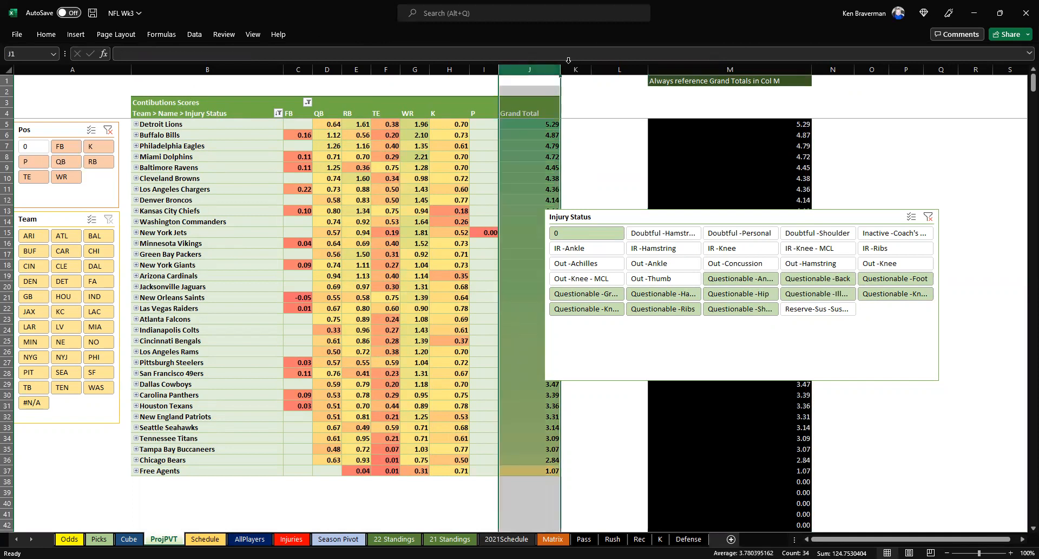
# Step: Narrow the empty columns K and L on ProjPVT so the column M reference totals sit closer to the pivot
pyautogui.scroll(2, 486, 249)
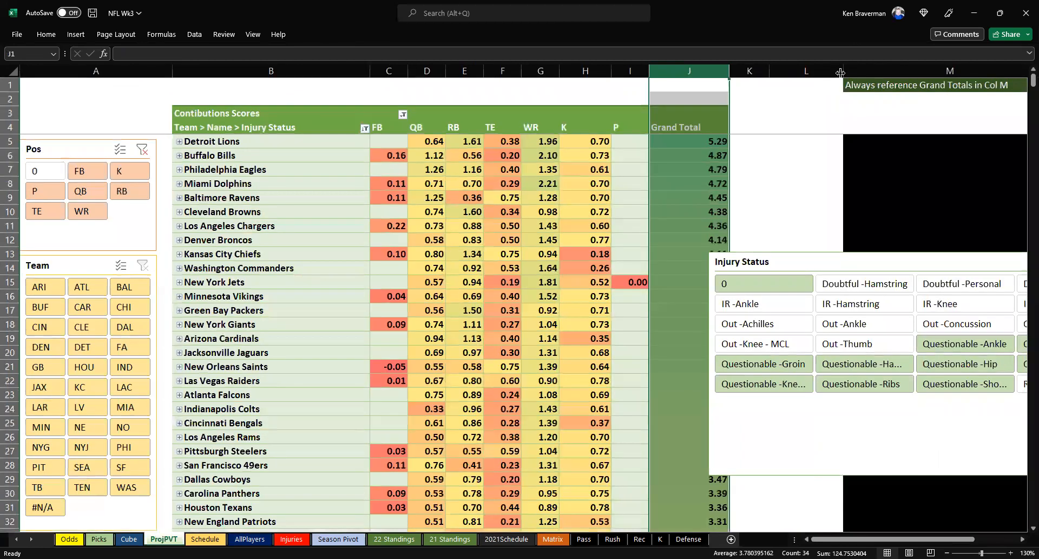
pyautogui.moveTo(840, 72); pyautogui.dragTo(767, 72)
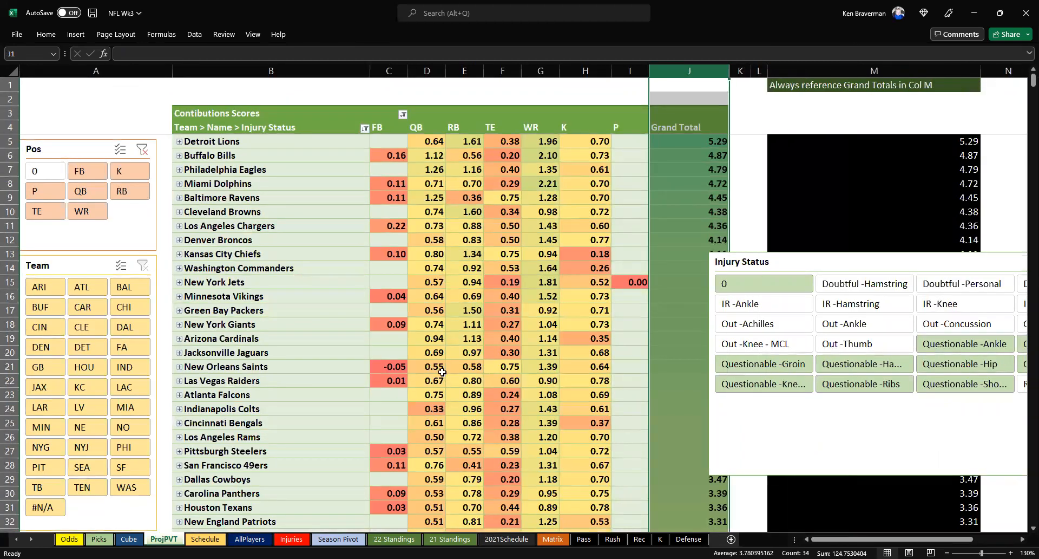
pyautogui.click(99, 539)
pyautogui.click(442, 96)
pyautogui.keyDown('ctrl'); pyautogui.scroll(-1, 430, 146); pyautogui.keyUp('ctrl')
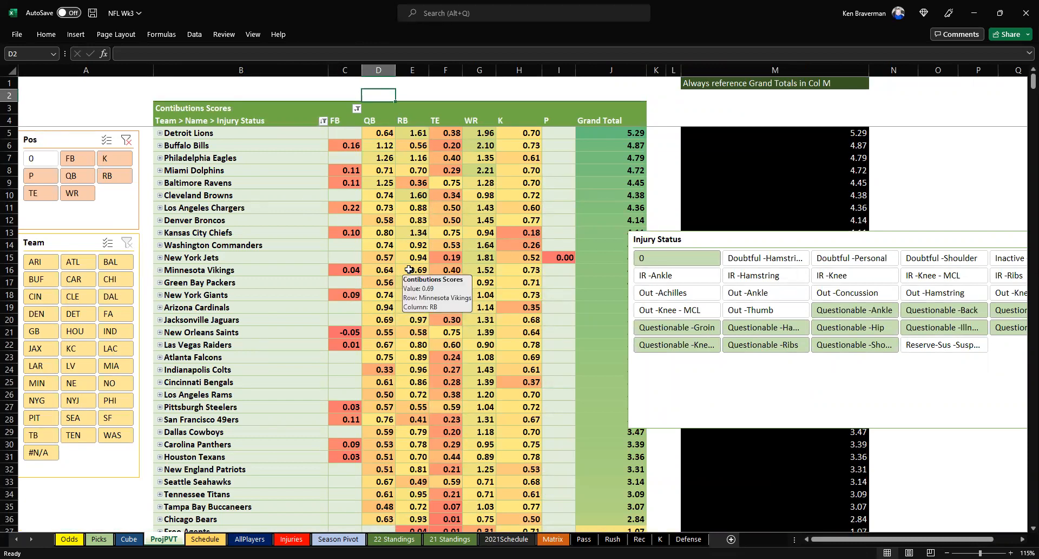
# Step: Filter the contribution scores to only the Questionable injury statuses and review the Tampa Bay Buccaneers, New Orleans Saints and Detroit Lions
pyautogui.moveTo(433, 235)
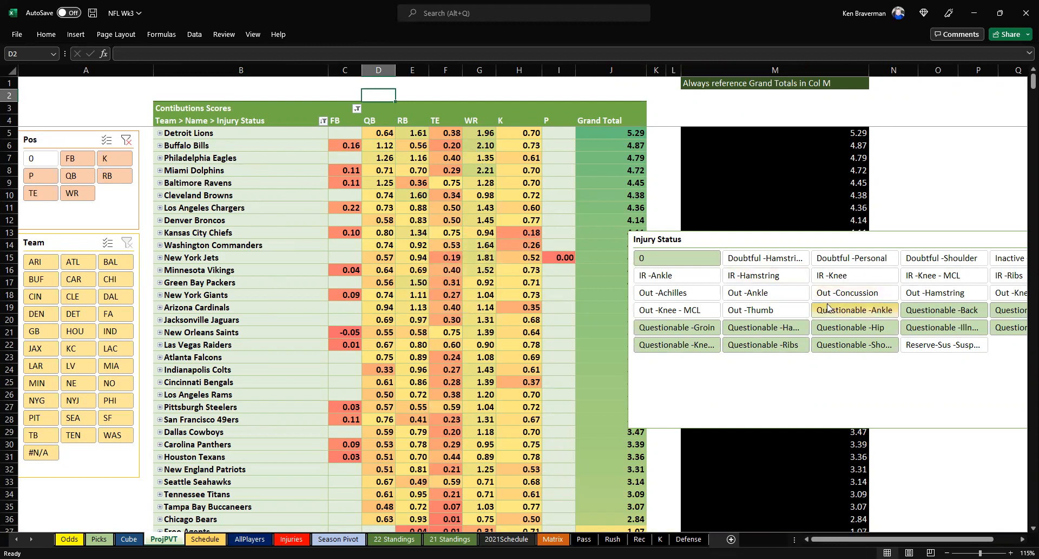
pyautogui.moveTo(828, 312); pyautogui.dragTo(842, 344)
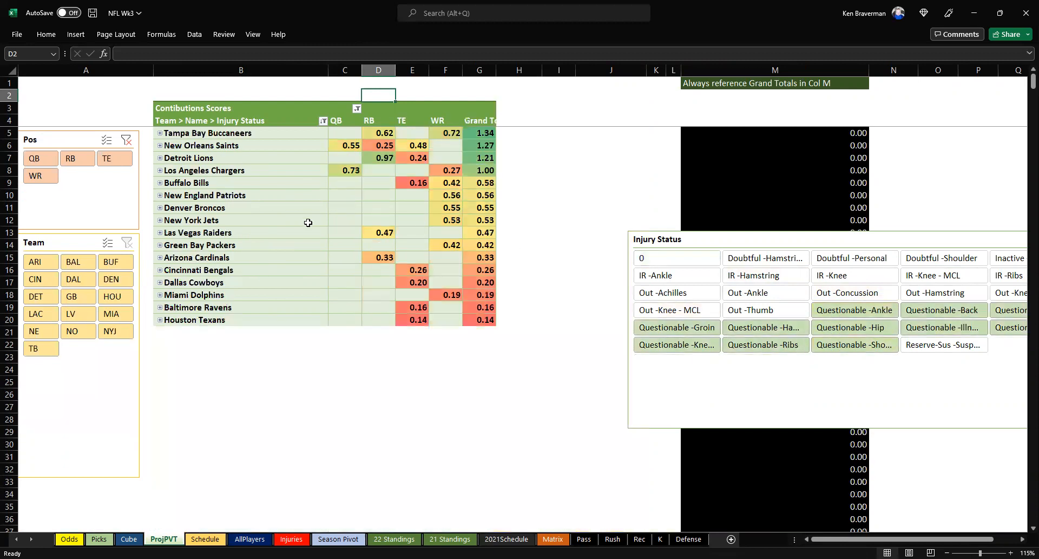
pyautogui.click(250, 345)
pyautogui.scroll(2, 254, 285)
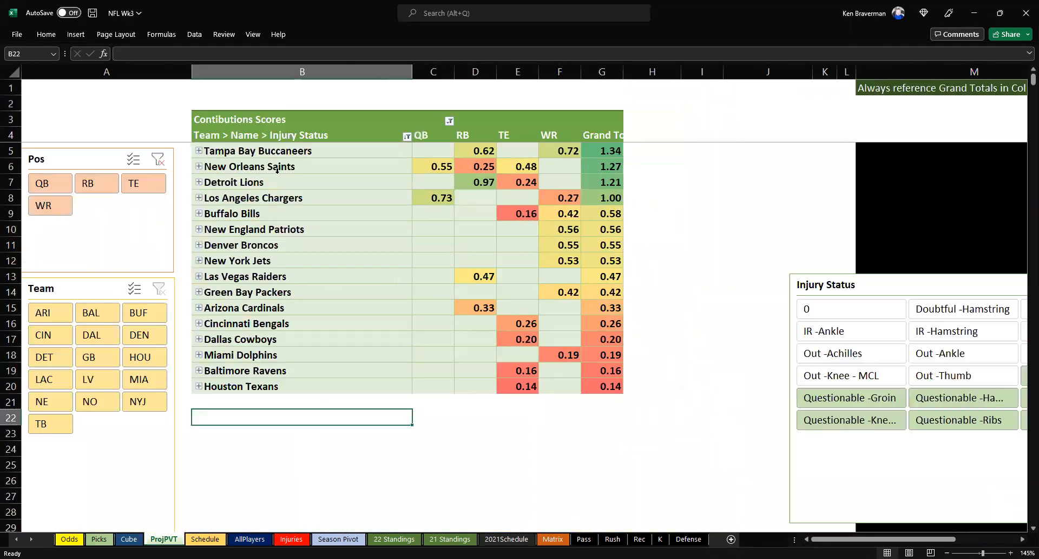
pyautogui.moveTo(278, 150); pyautogui.dragTo(273, 168)
pyautogui.click(264, 183)
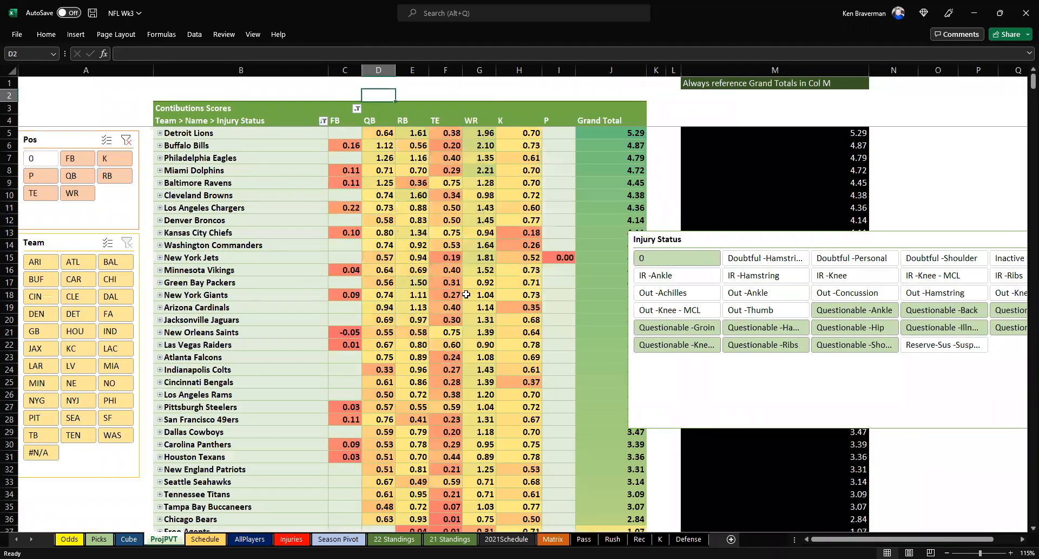
# Step: On the Picks sheet, highlight the Philadelphia Eagles, Los Angeles Chargers and New England Patriots as Week 3 picks
pyautogui.click(257, 95)
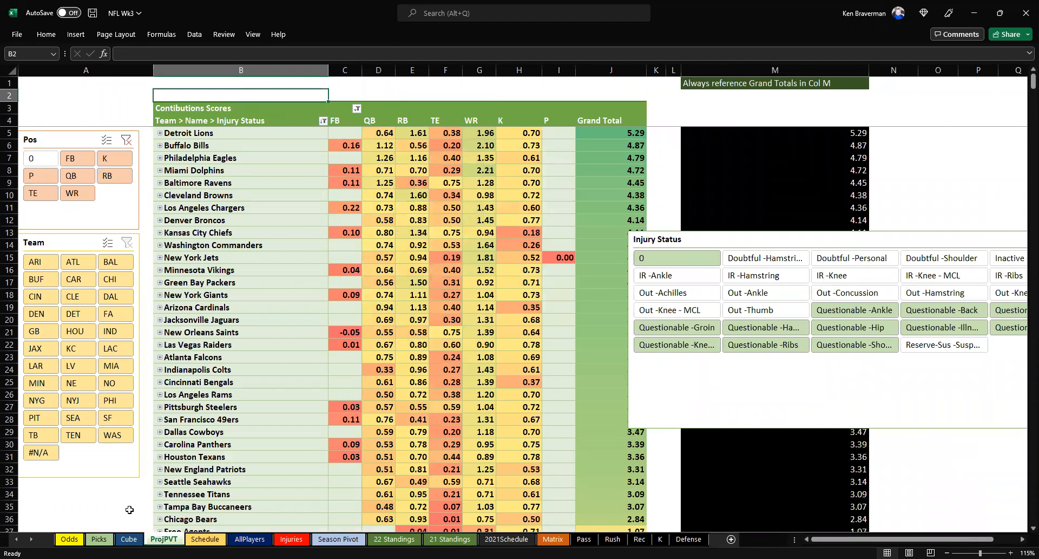
pyautogui.click(99, 538)
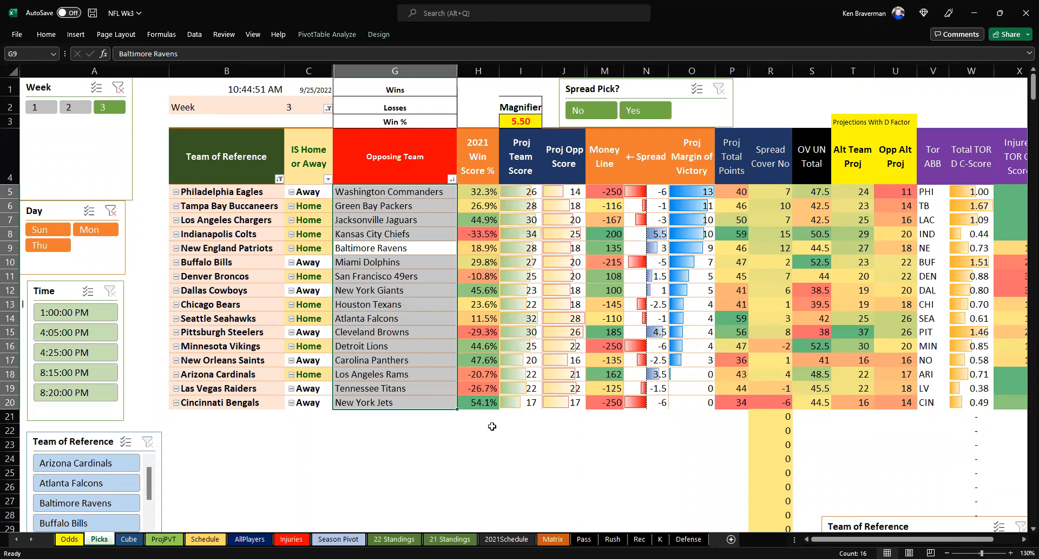
pyautogui.click(283, 433)
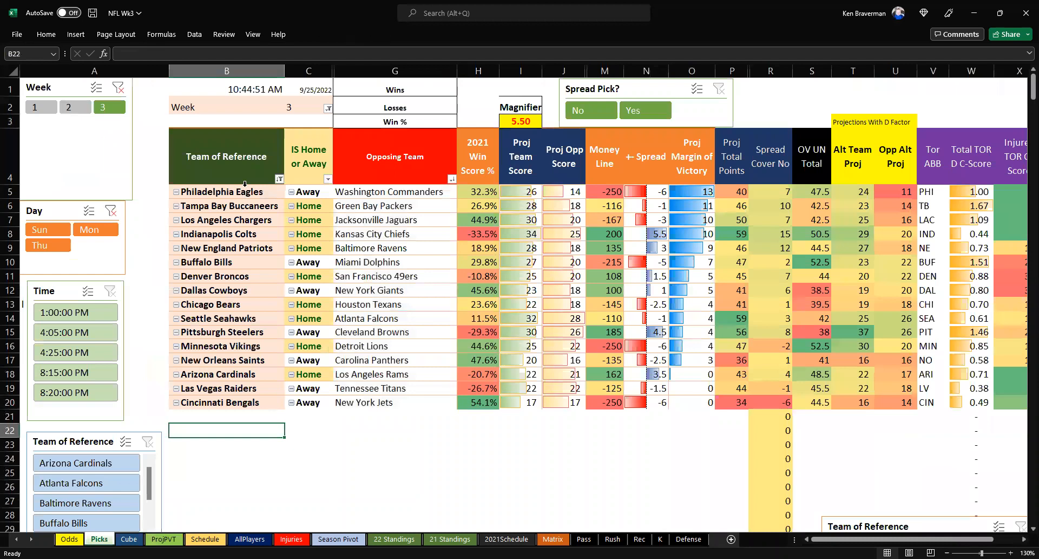
pyautogui.click(244, 192)
pyautogui.keyDown('ctrl'); pyautogui.click(246, 220); pyautogui.keyUp('ctrl')
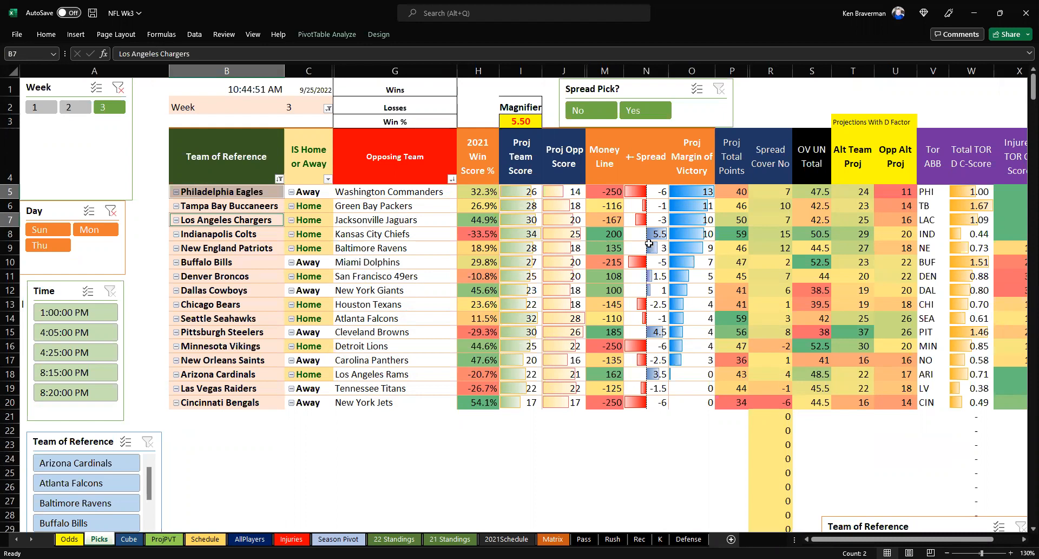
pyautogui.keyDown('ctrl'); pyautogui.click(233, 251); pyautogui.keyUp('ctrl')
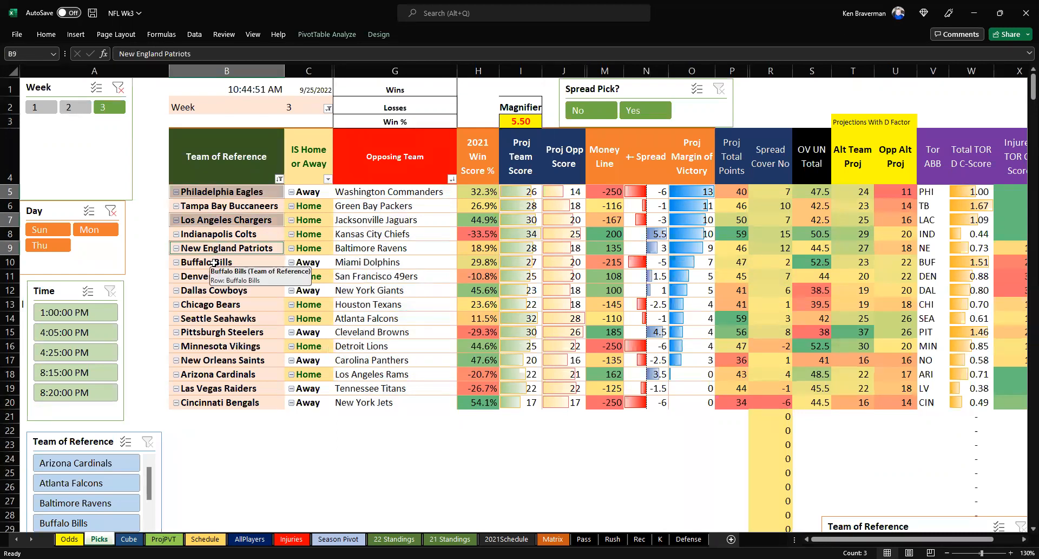
# Step: Check the money lines for the Buffalo Bills and Denver Broncos picks
pyautogui.click(605, 263)
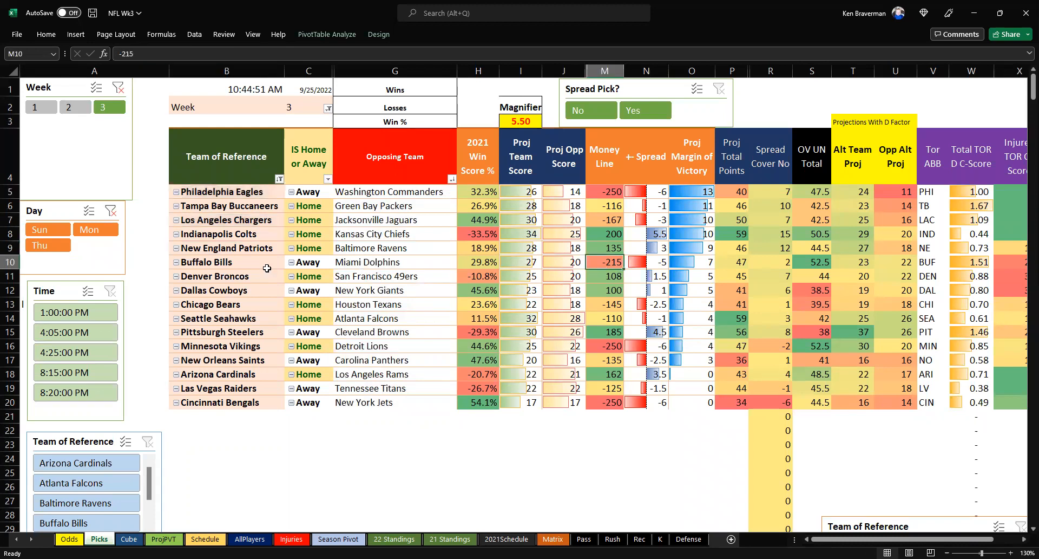
pyautogui.click(240, 277)
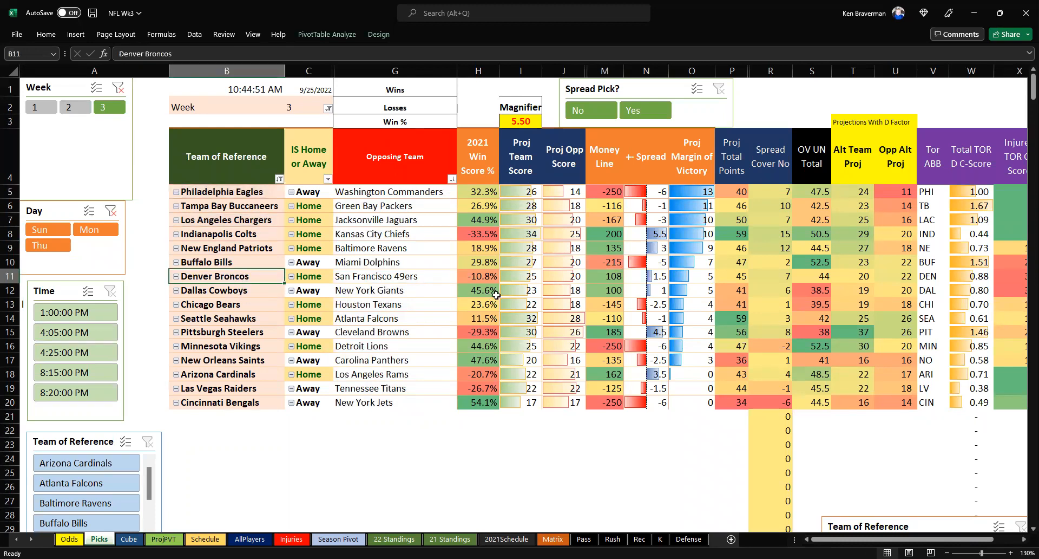
pyautogui.click(616, 276)
pyautogui.click(253, 278)
# Step: Review the money lines of the Chicago Bears–Houston Texans and Seattle Seahawks–Atlanta Falcons matchups
pyautogui.click(248, 308)
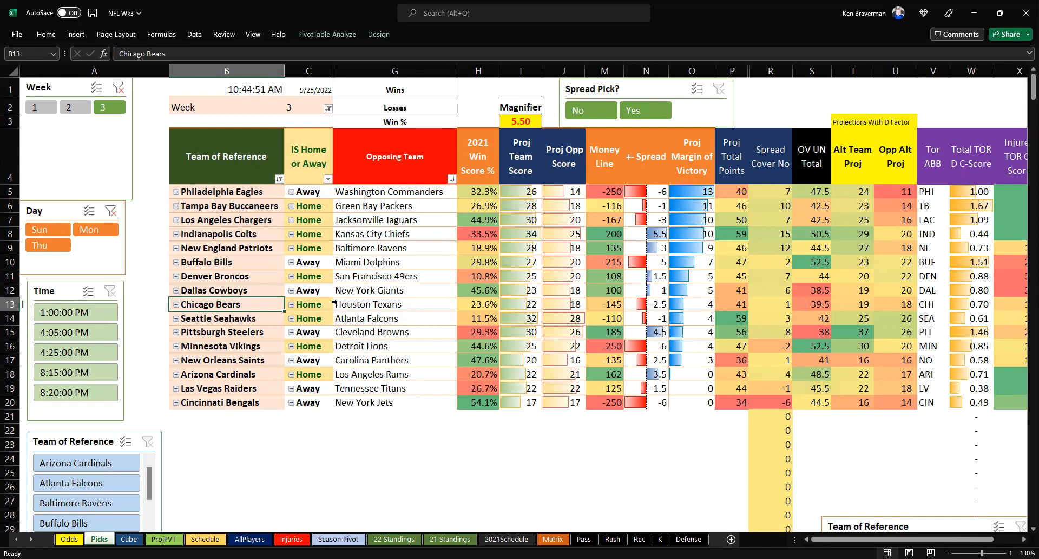
pyautogui.click(595, 303)
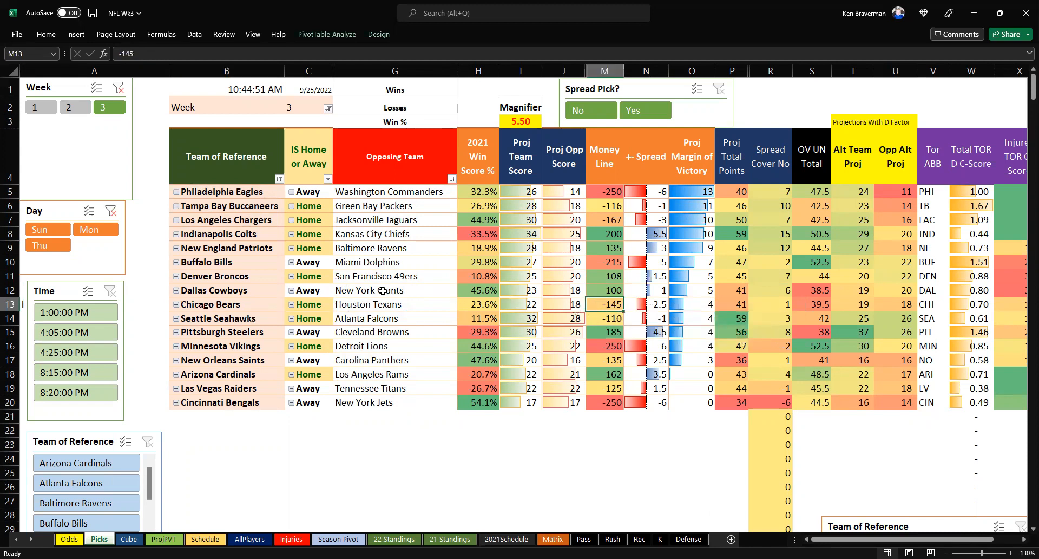
pyautogui.click(365, 304)
pyautogui.click(236, 305)
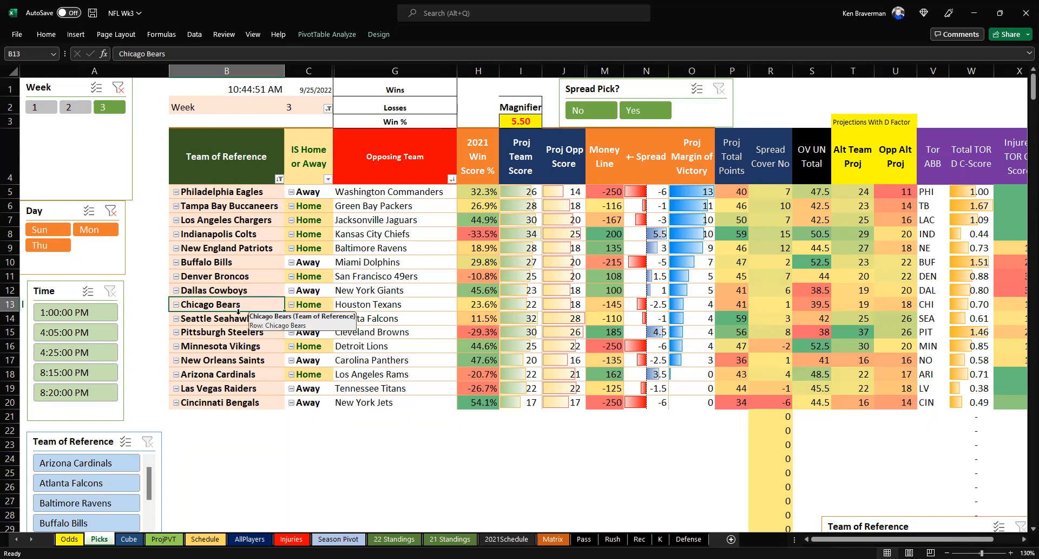
pyautogui.click(606, 321)
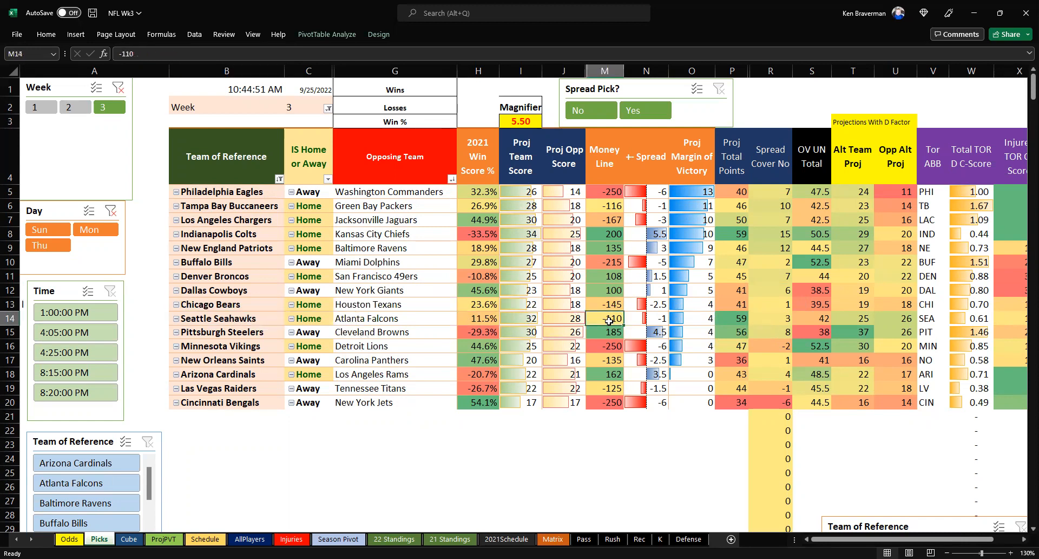
pyautogui.click(224, 318)
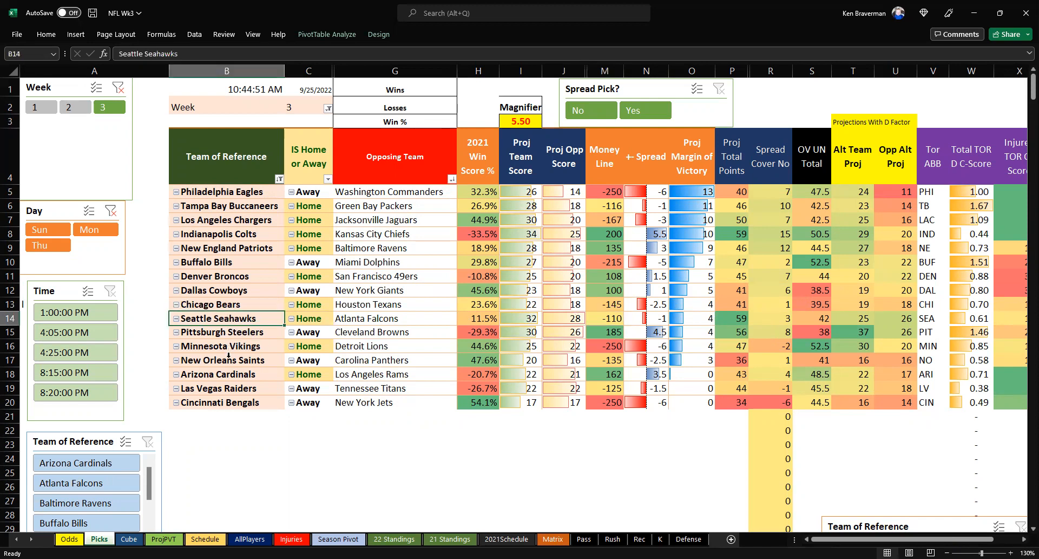
# Step: Examine the Minnesota Vikings–Detroit Lions projected scores and money line, and the New Orleans Saints and Arizona Cardinals rows
pyautogui.click(235, 346)
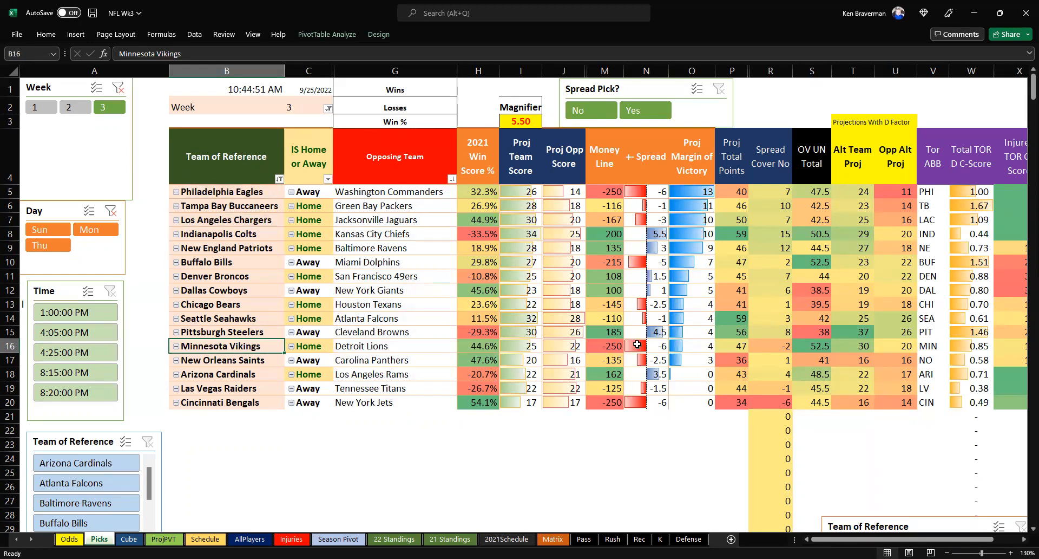
pyautogui.moveTo(522, 345); pyautogui.dragTo(563, 346)
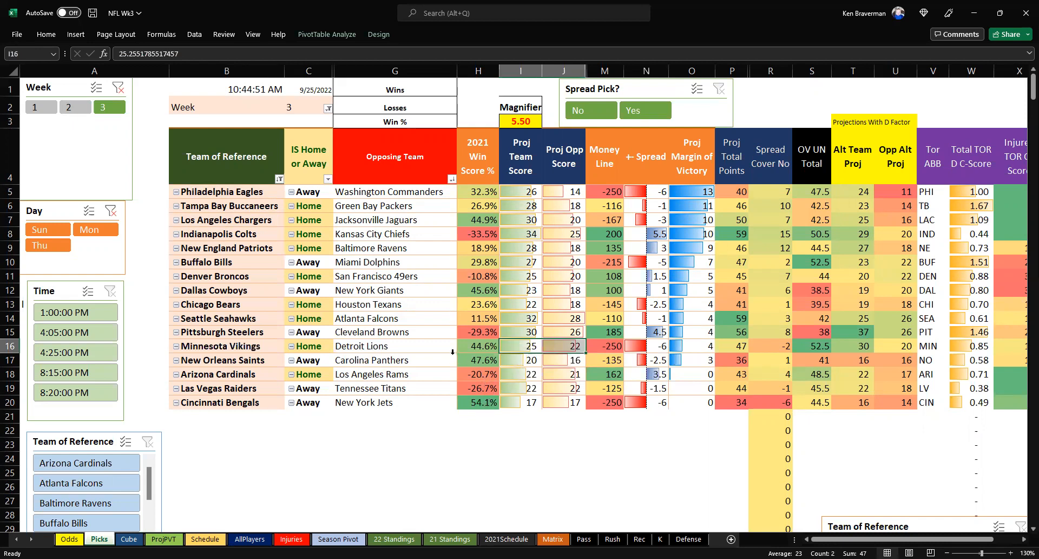
pyautogui.click(607, 347)
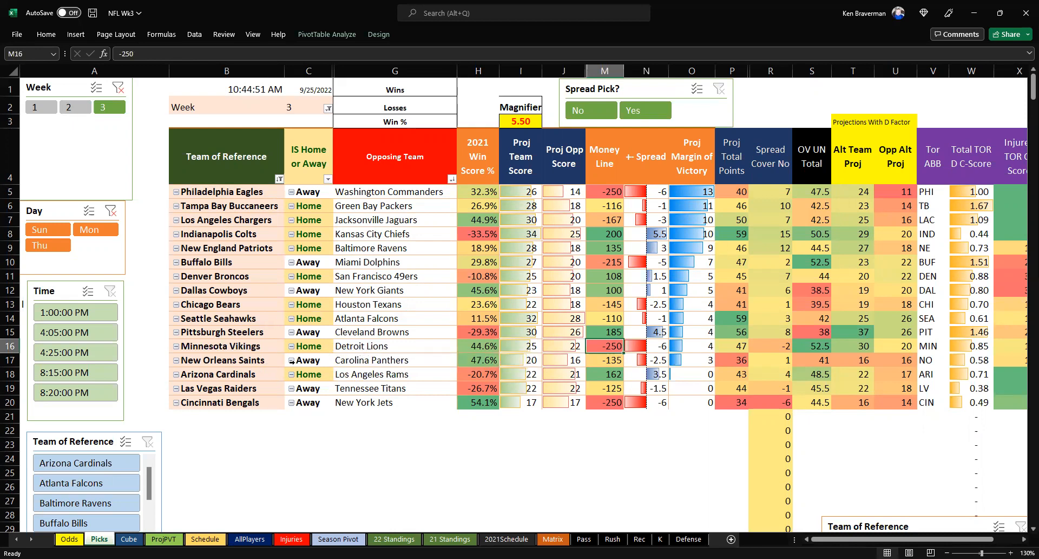
pyautogui.click(363, 346)
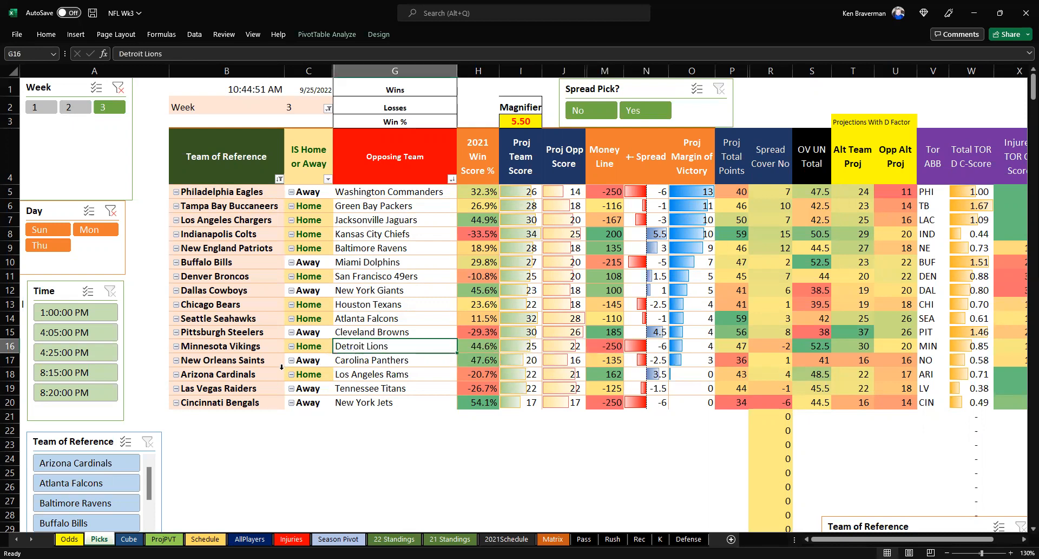
pyautogui.click(277, 362)
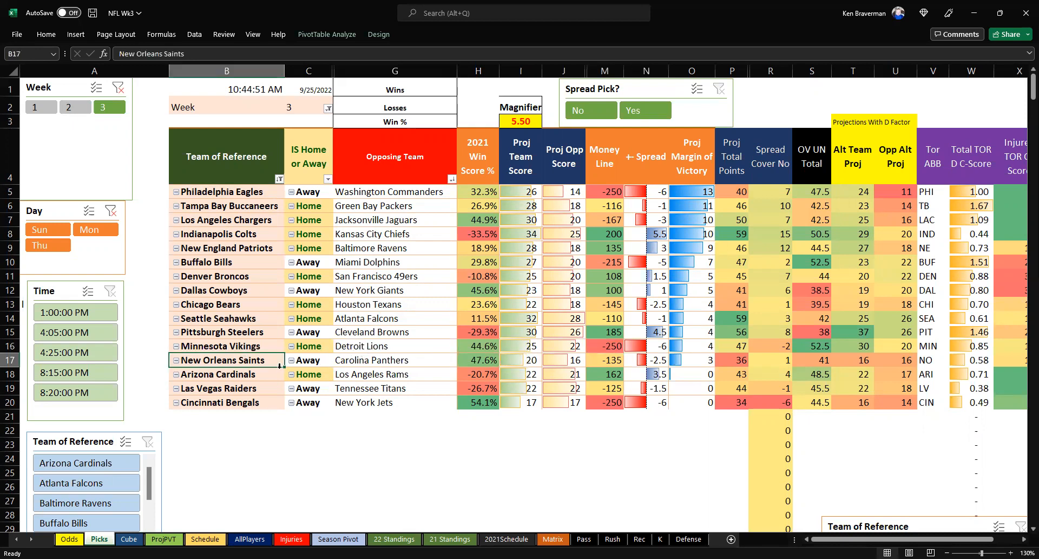
pyautogui.click(259, 374)
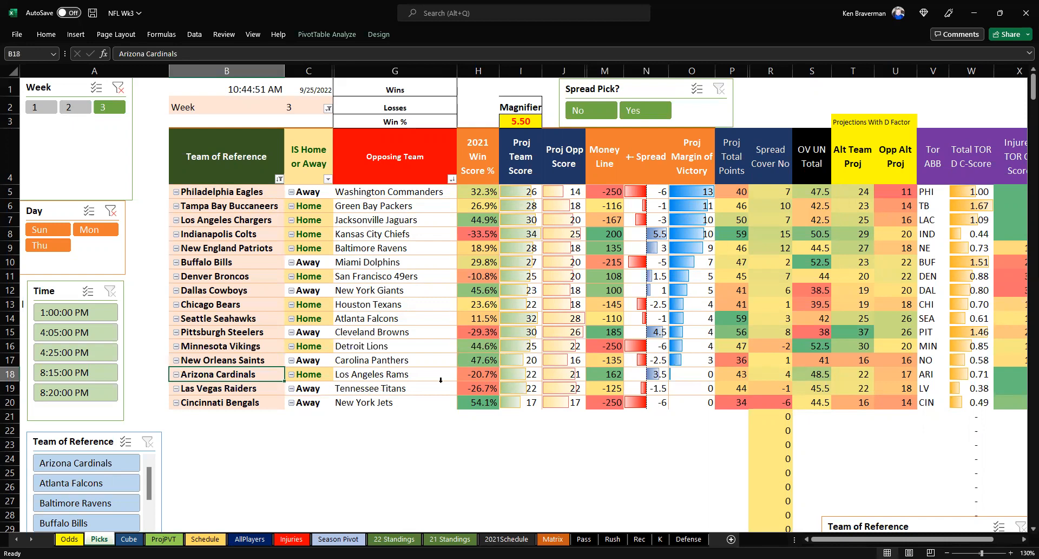